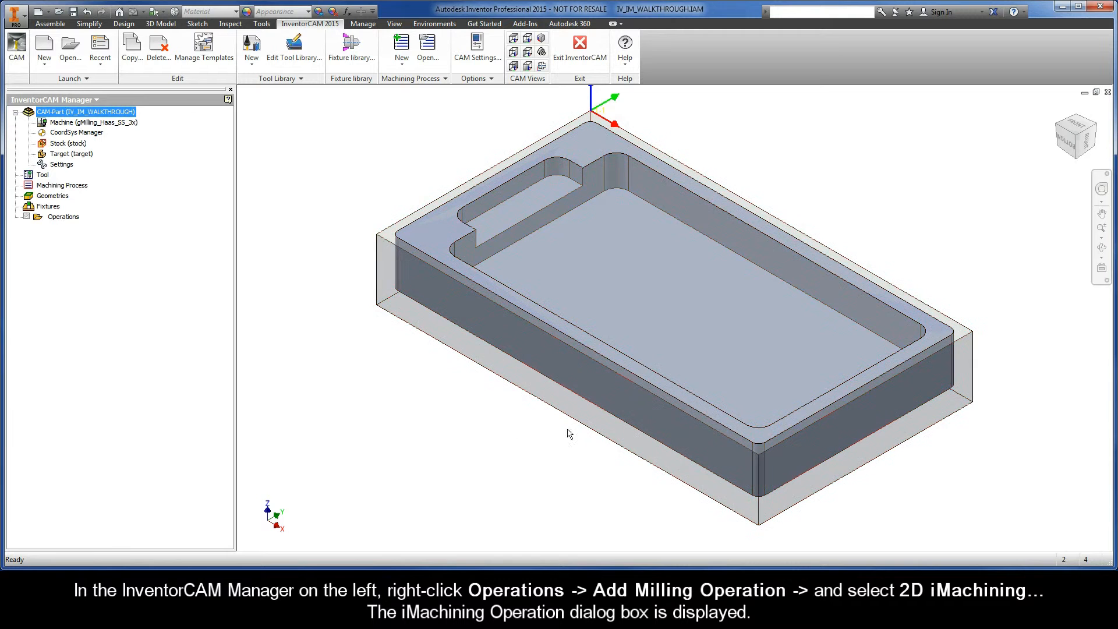
Step: Add a 2D iMachining operation to the Operations folder, keeping iRough as the technology
{"action": "right_click", "coordinate": [77, 224]}
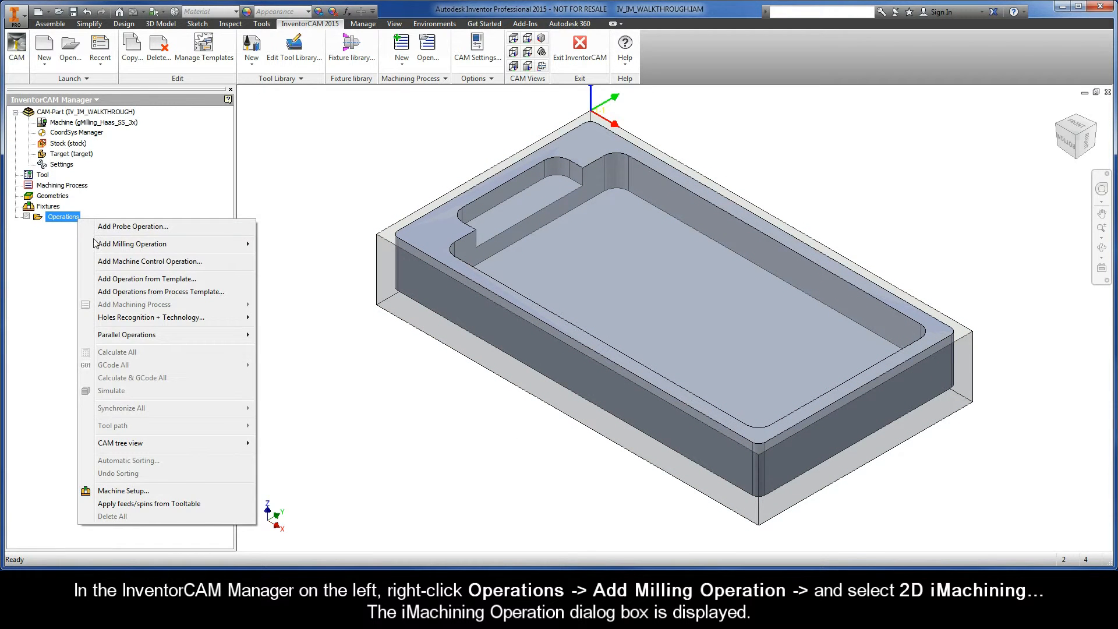
{"action": "mouse_move", "coordinate": [144, 246]}
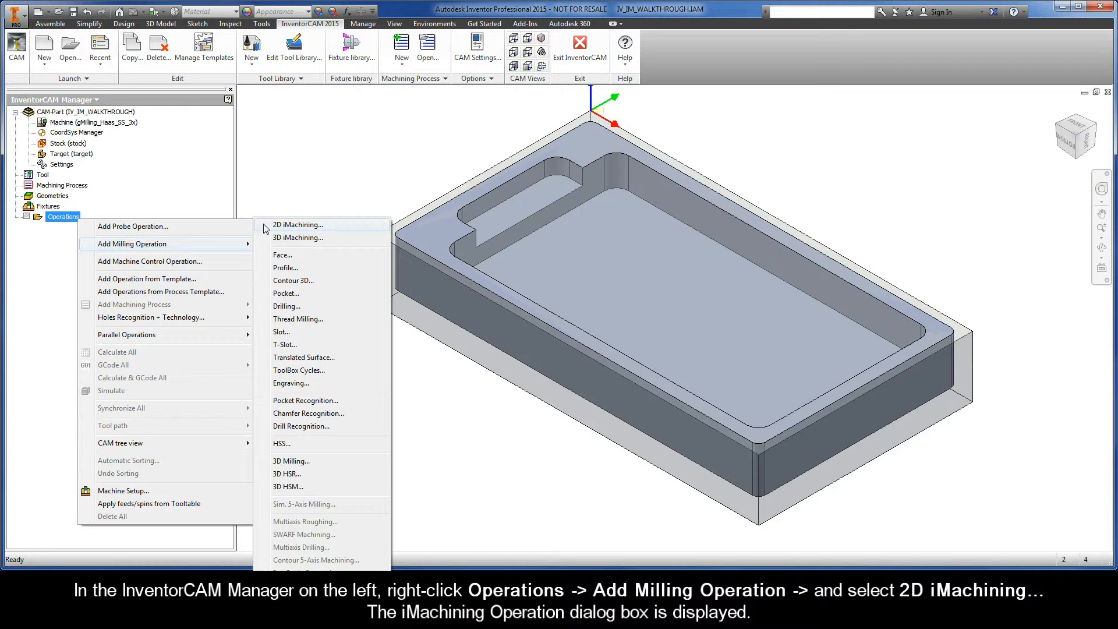
{"action": "left_click", "coordinate": [322, 226]}
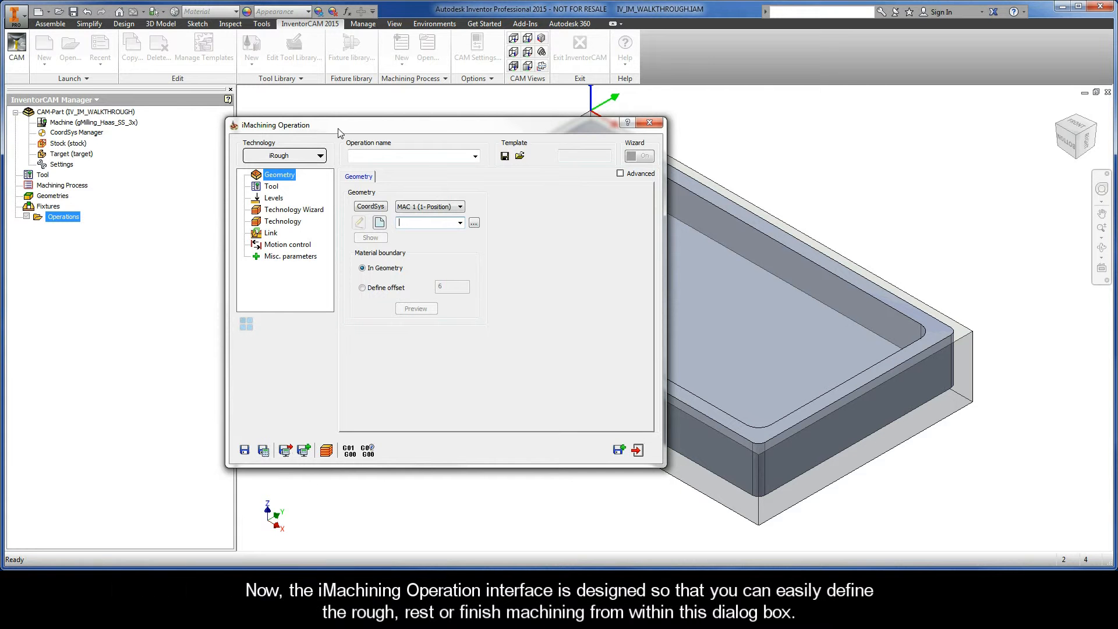
{"action": "left_click_drag", "start_coordinate": [339, 133], "coordinate": [262, 125]}
{"action": "left_click", "coordinate": [238, 152]}
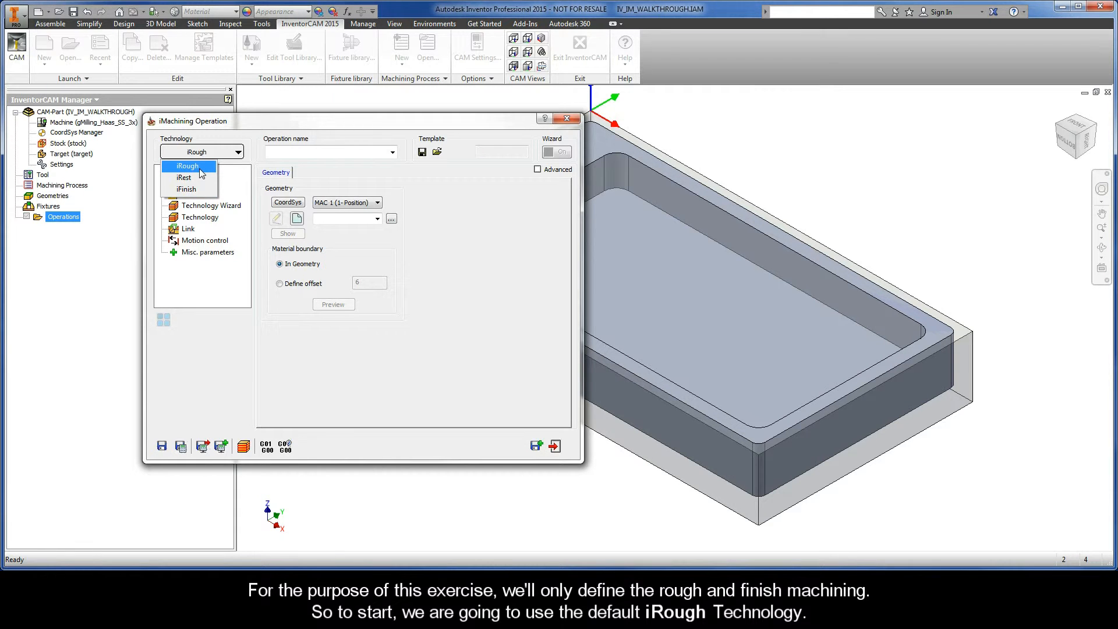
{"action": "left_click", "coordinate": [202, 167]}
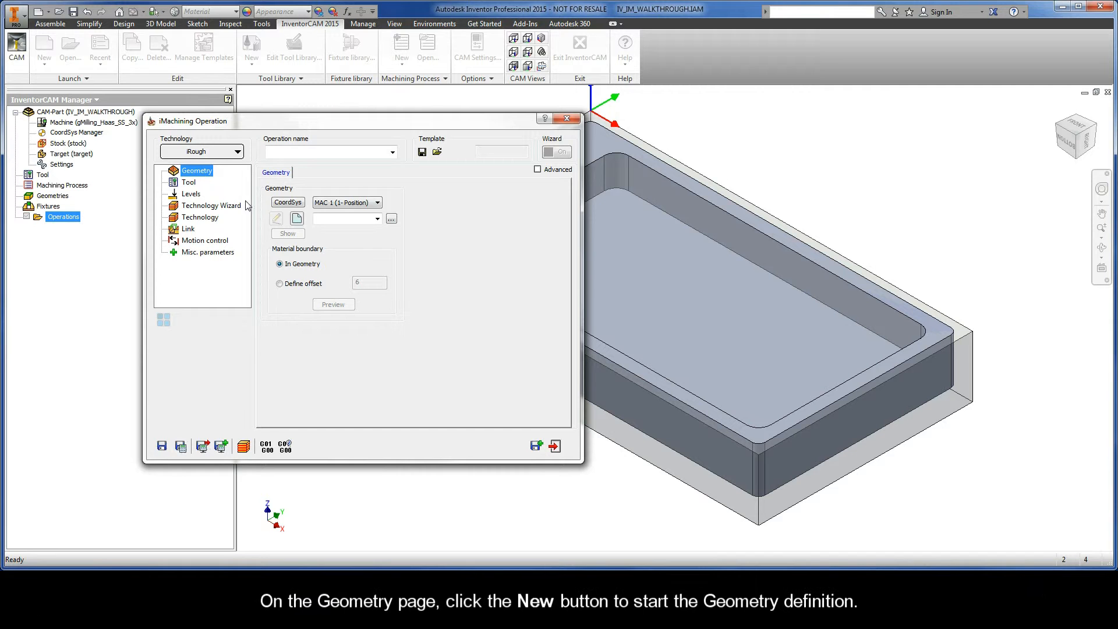
Step: Create a 'contour' geometry of two Auto-constant Z chains on the stock and part bottom edges
{"action": "left_click", "coordinate": [297, 219]}
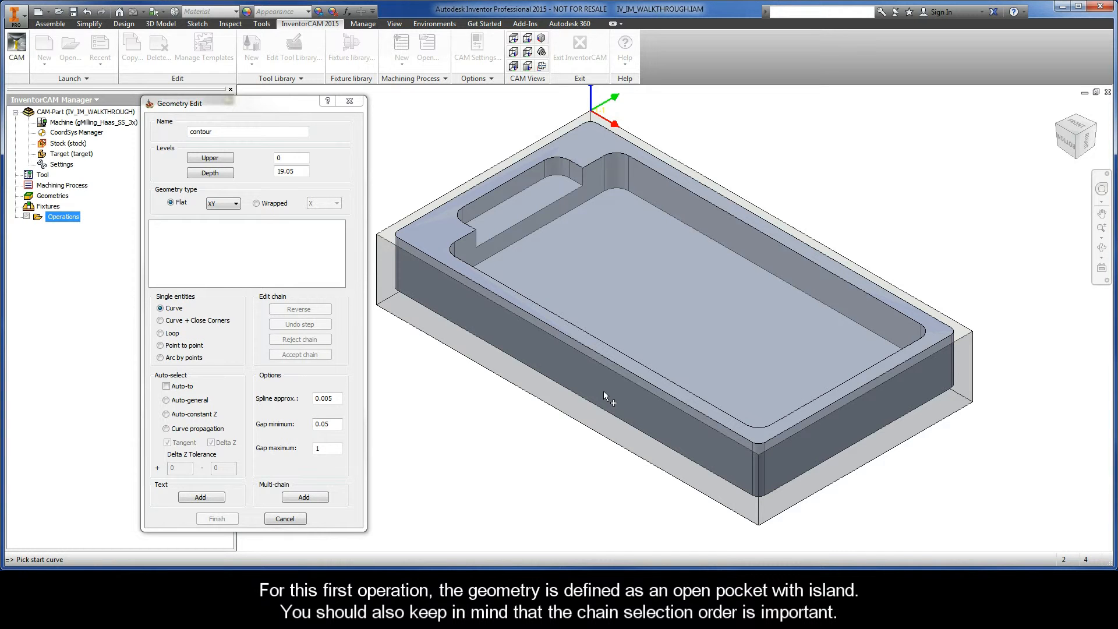
{"action": "left_click", "coordinate": [706, 498]}
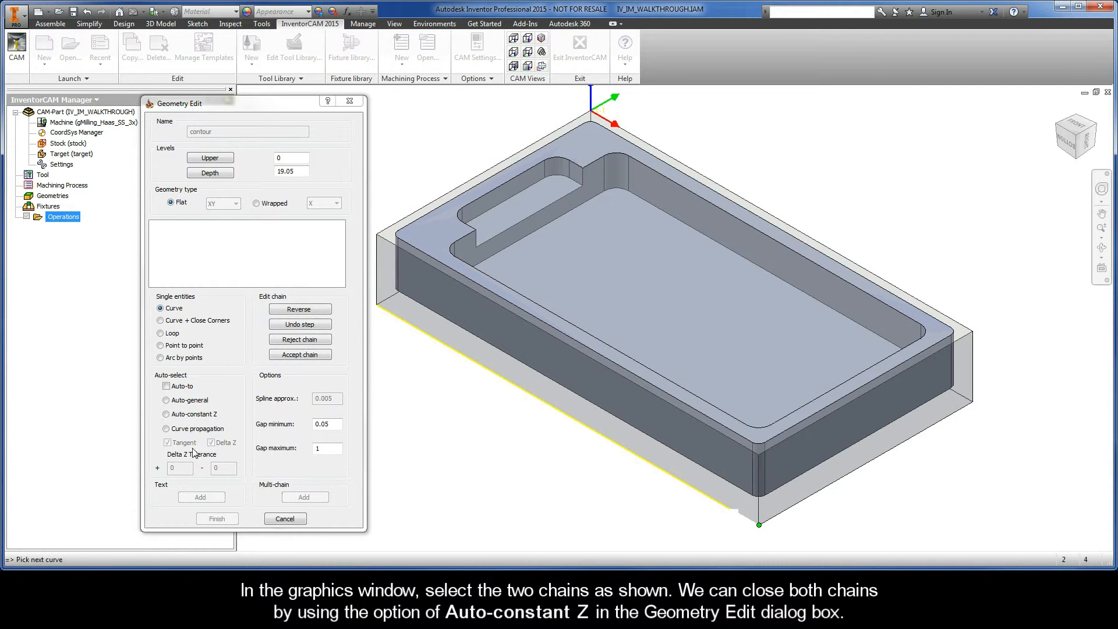
{"action": "left_click", "coordinate": [167, 417]}
{"action": "left_click", "coordinate": [475, 332]}
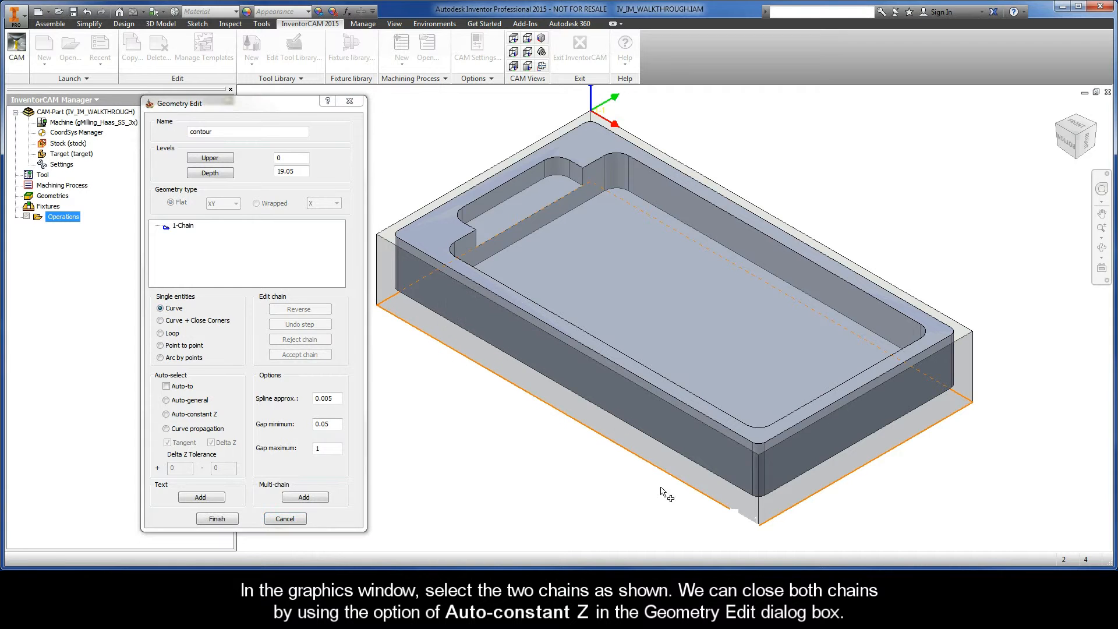
{"action": "left_click", "coordinate": [719, 477]}
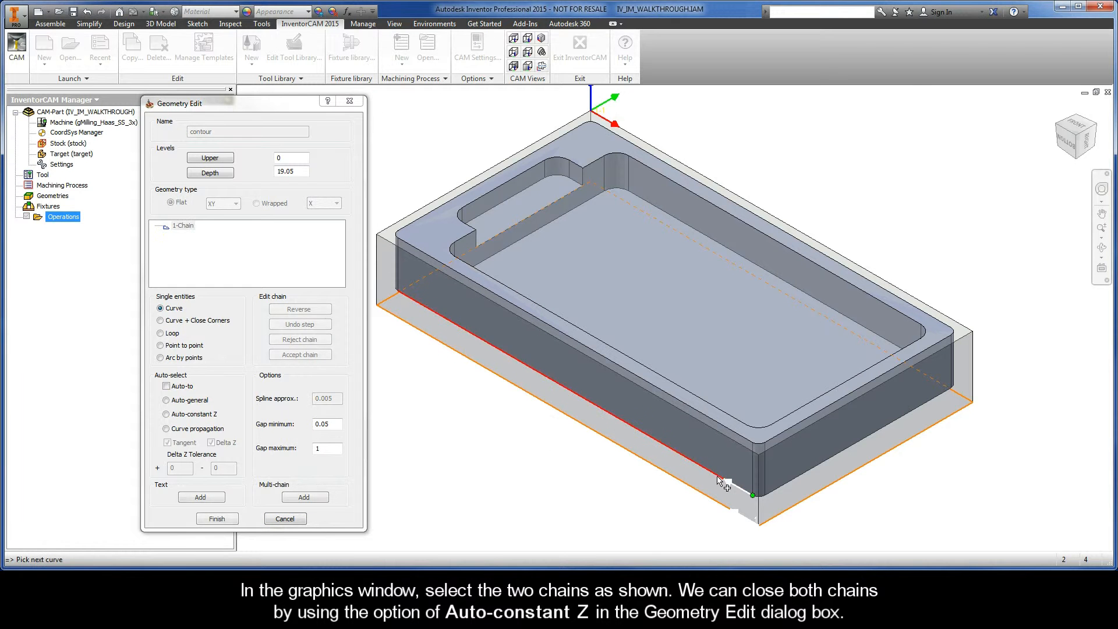
{"action": "left_click", "coordinate": [167, 415]}
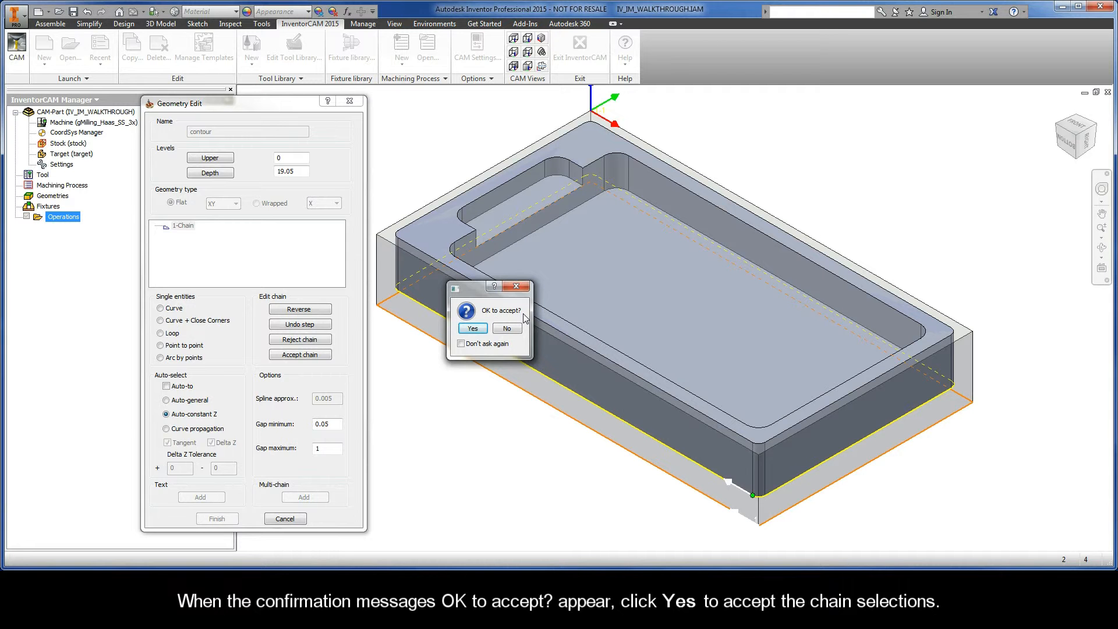
{"action": "left_click", "coordinate": [473, 329]}
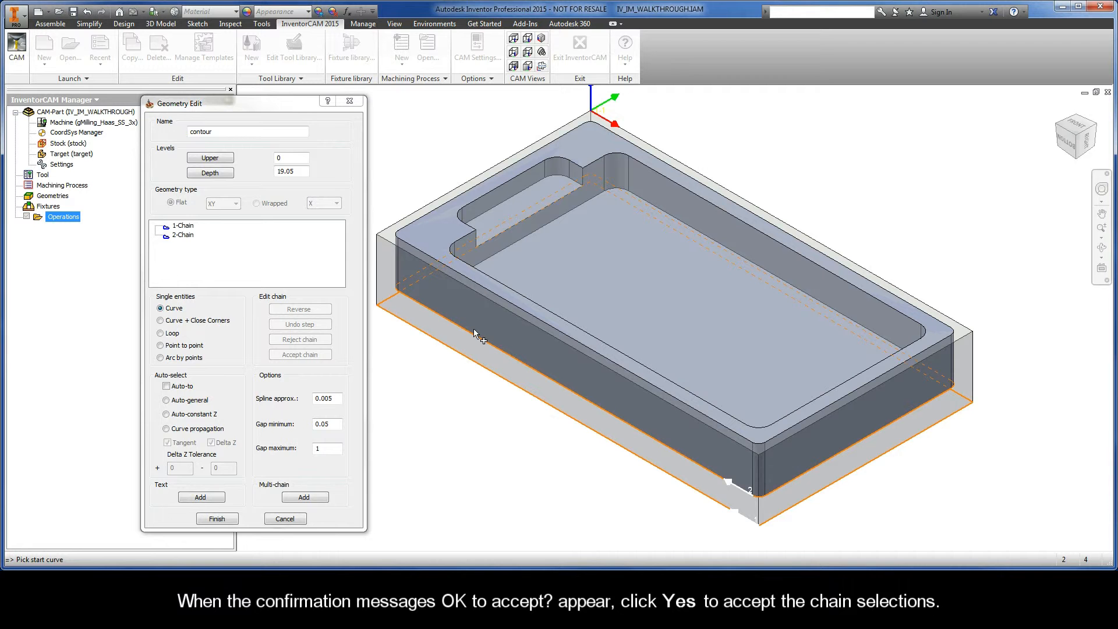
Step: Mark 1-Chain as open and assign the contour geometry to the iRough operation
{"action": "right_click", "coordinate": [192, 228]}
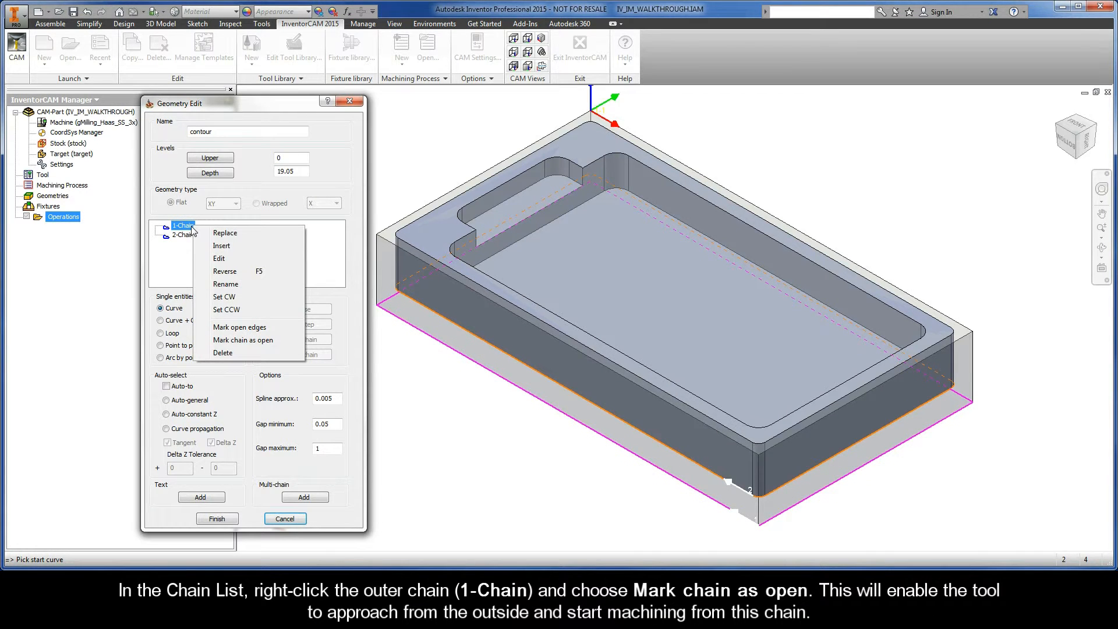
{"action": "left_click", "coordinate": [271, 340]}
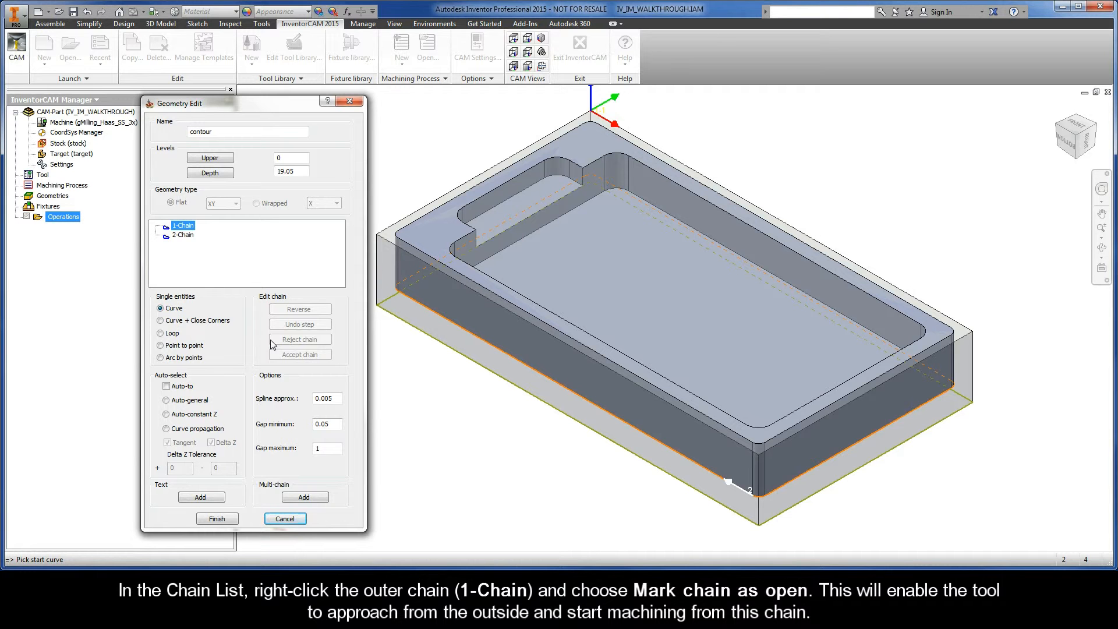
{"action": "left_click", "coordinate": [217, 519]}
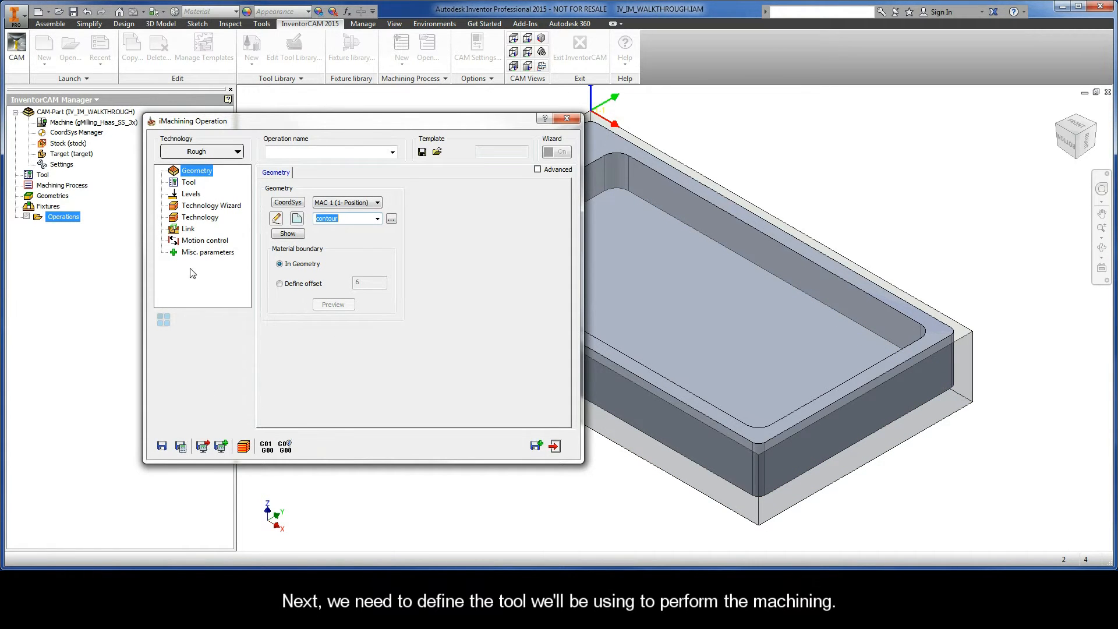
Step: Add a new END MILL milling tool for the operation
{"action": "left_click", "coordinate": [189, 183]}
{"action": "left_click", "coordinate": [332, 336]}
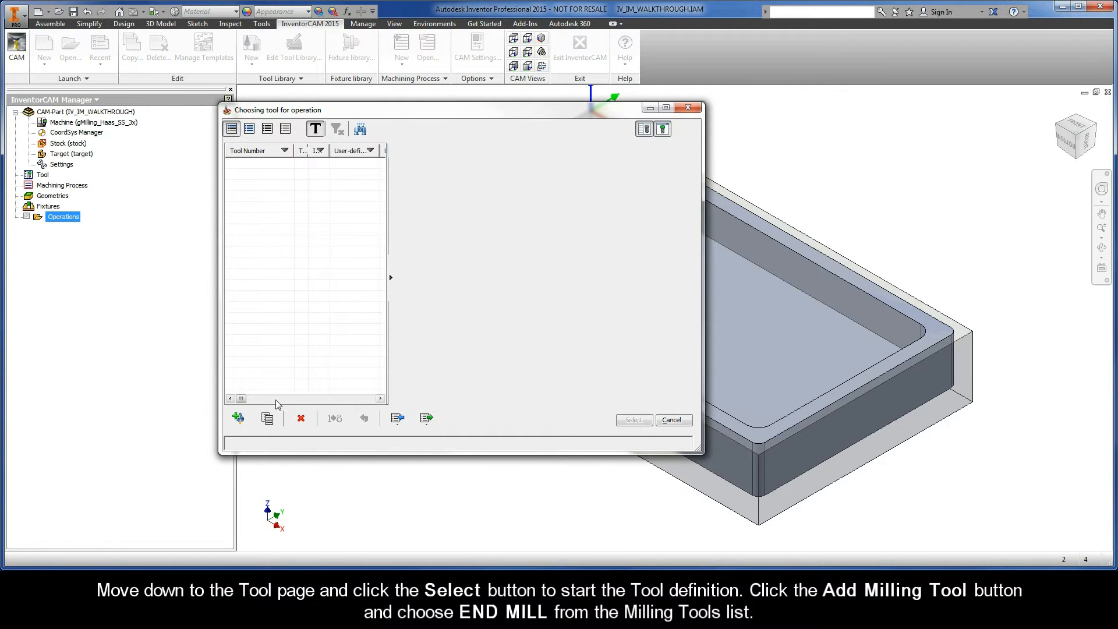
{"action": "left_click", "coordinate": [239, 419]}
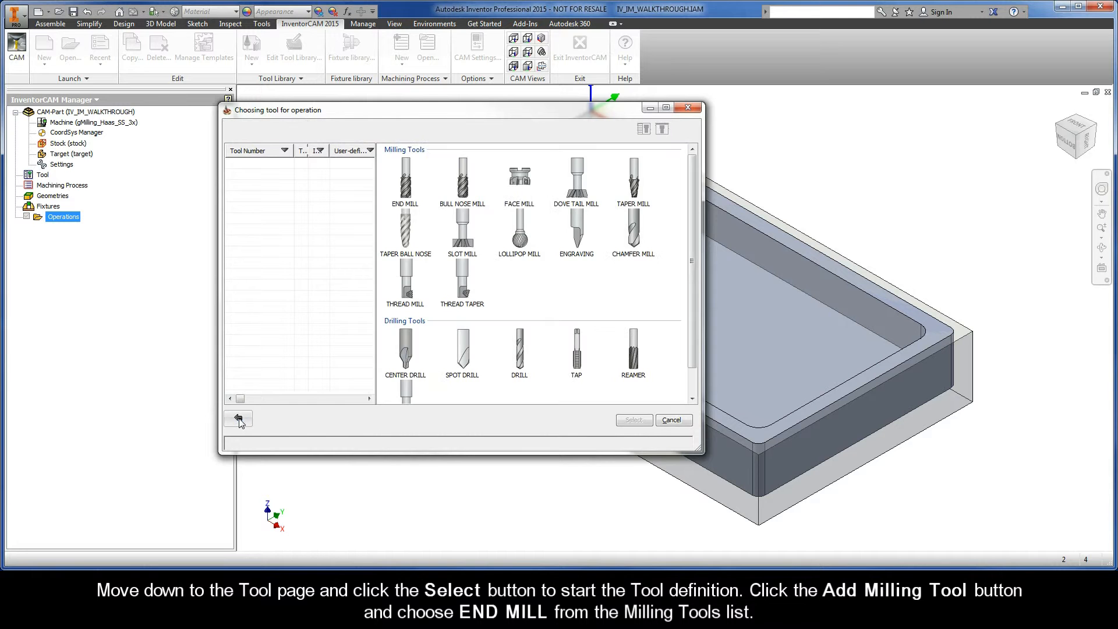
{"action": "left_click", "coordinate": [405, 179]}
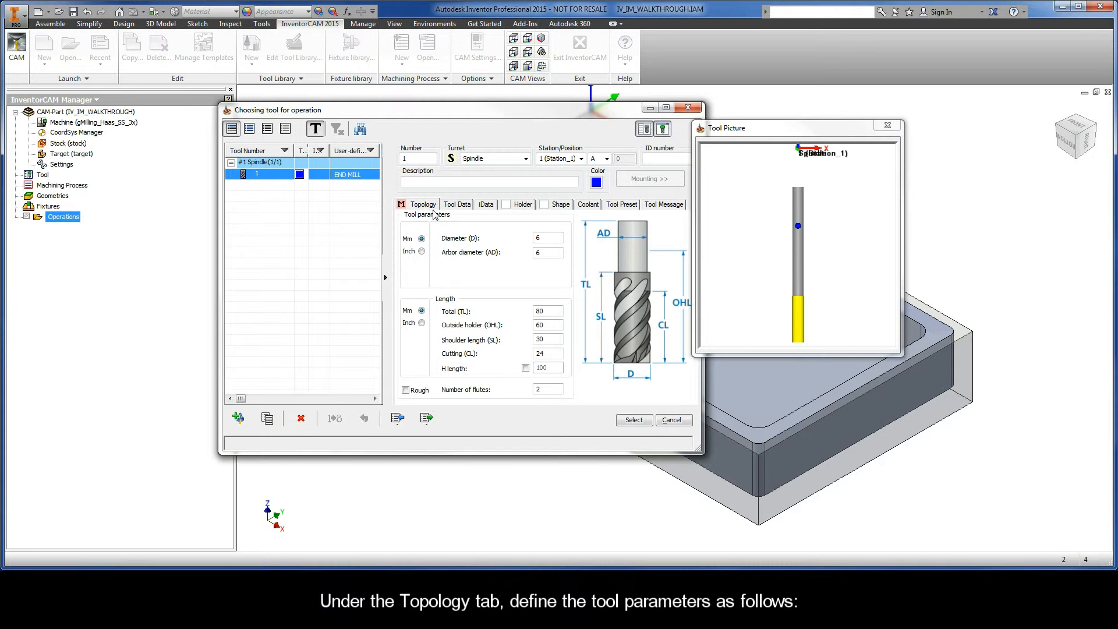
Step: Set the end mill's diameter to 9 mm and its number of flutes to 4
{"action": "double_click", "coordinate": [545, 238]}
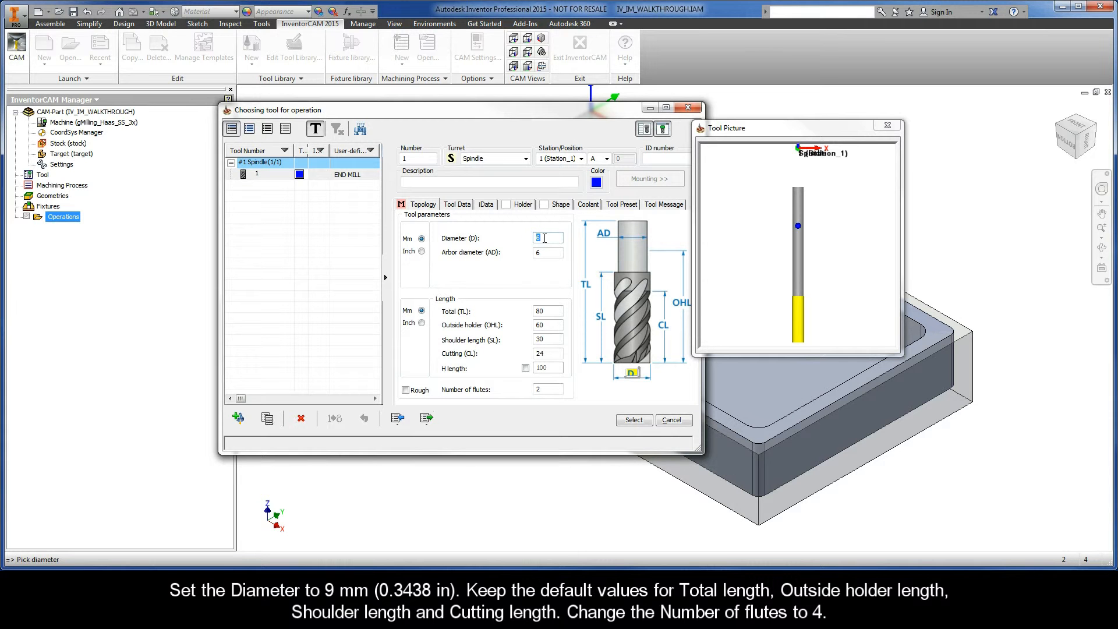
{"action": "type", "text": "9"}
{"action": "left_click", "coordinate": [546, 253]}
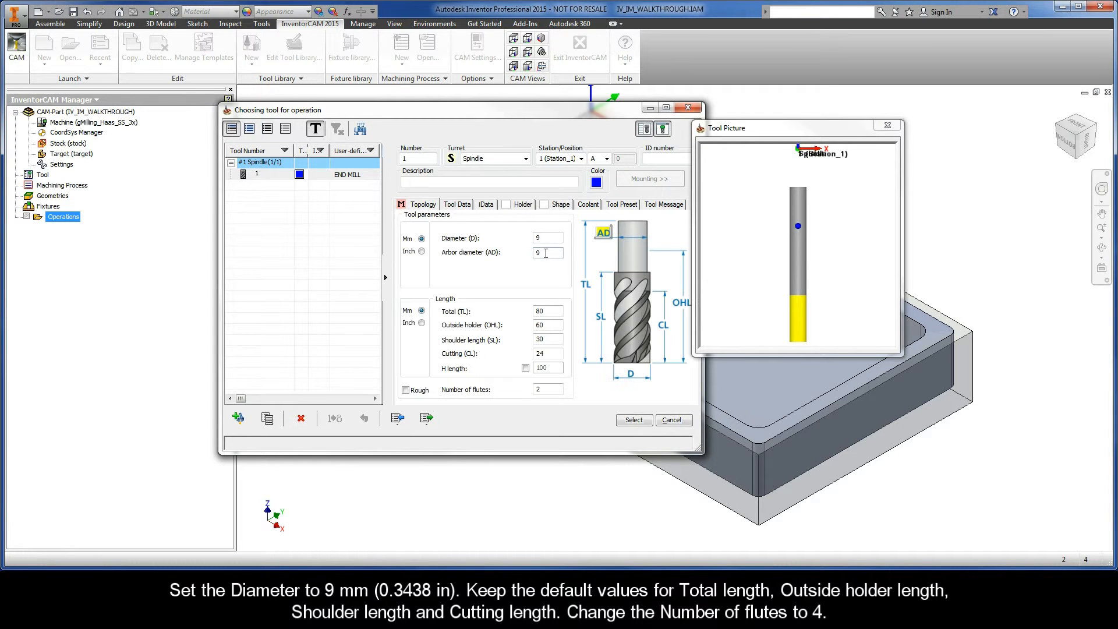
{"action": "double_click", "coordinate": [546, 310]}
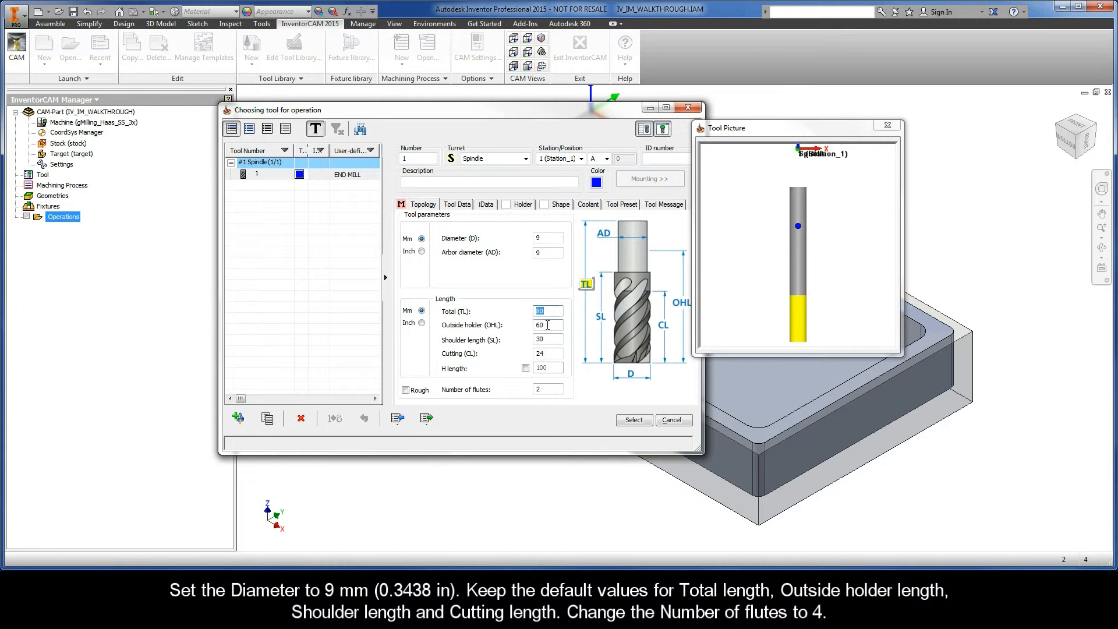
{"action": "double_click", "coordinate": [547, 325]}
{"action": "double_click", "coordinate": [547, 340]}
{"action": "double_click", "coordinate": [546, 354]}
{"action": "left_click", "coordinate": [546, 389]}
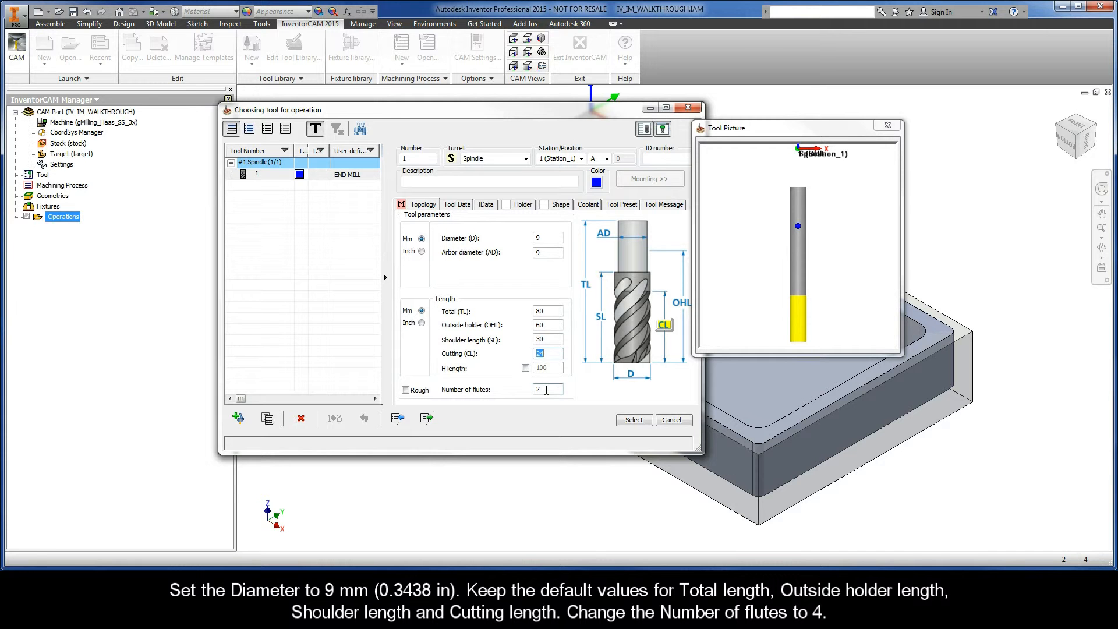
{"action": "double_click", "coordinate": [546, 390]}
{"action": "type", "text": "4"}
Step: Keep the 45 (Medium) helical angle and assign the 9 mm END MILL to iRough_contour
{"action": "left_click", "coordinate": [486, 205]}
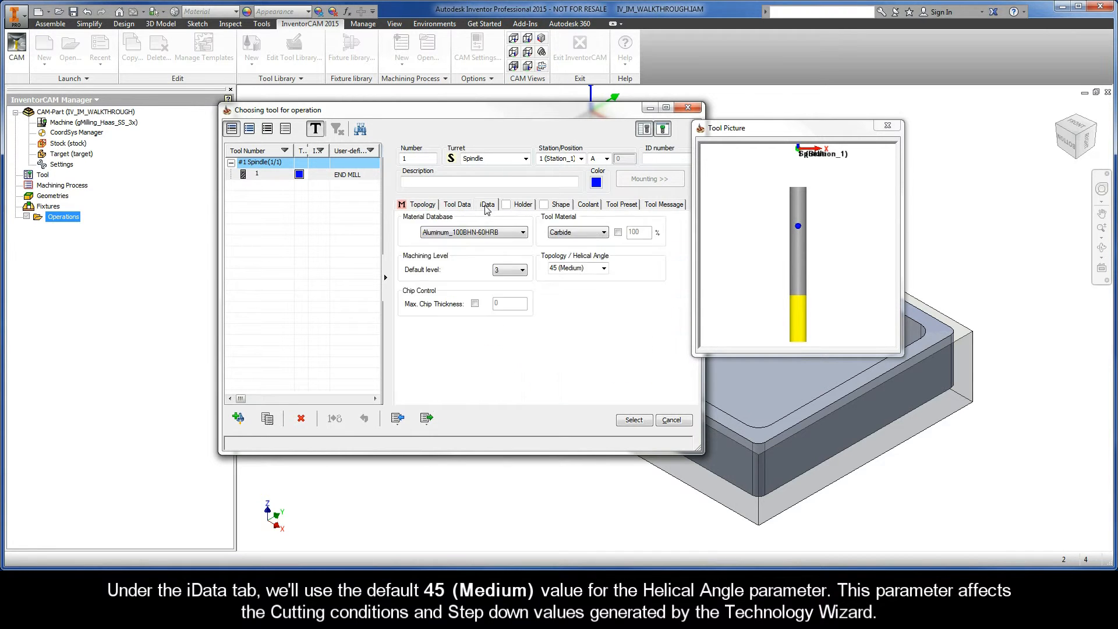
{"action": "left_click", "coordinate": [590, 269]}
{"action": "left_click", "coordinate": [635, 421]}
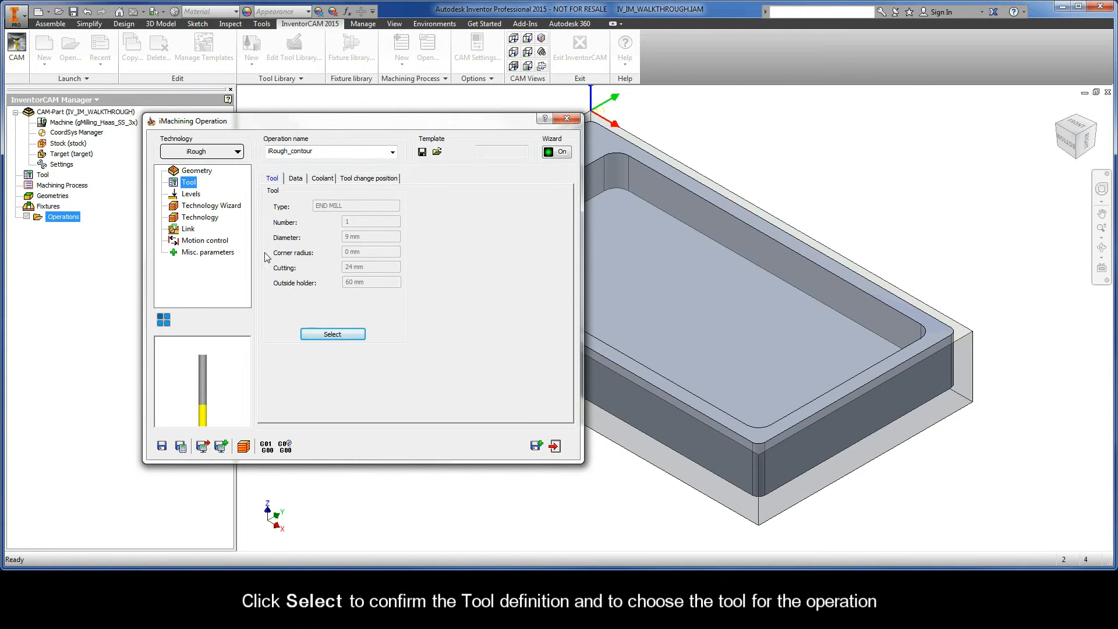
Step: Set the upper milling level to 0 from the stock's top face
{"action": "left_click", "coordinate": [191, 195]}
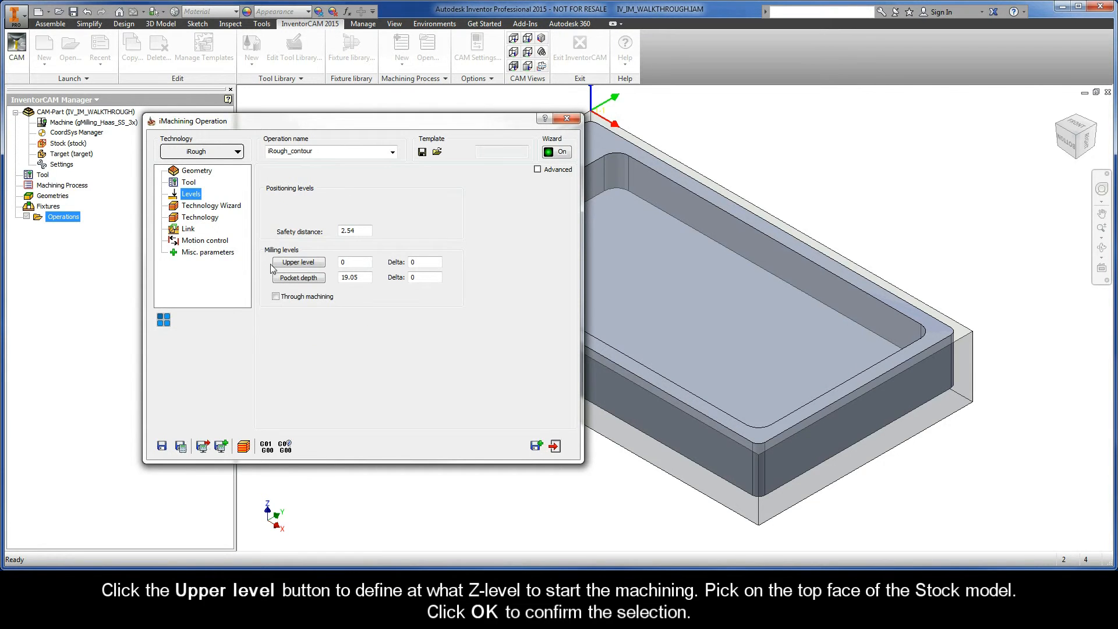
{"action": "left_click", "coordinate": [298, 263]}
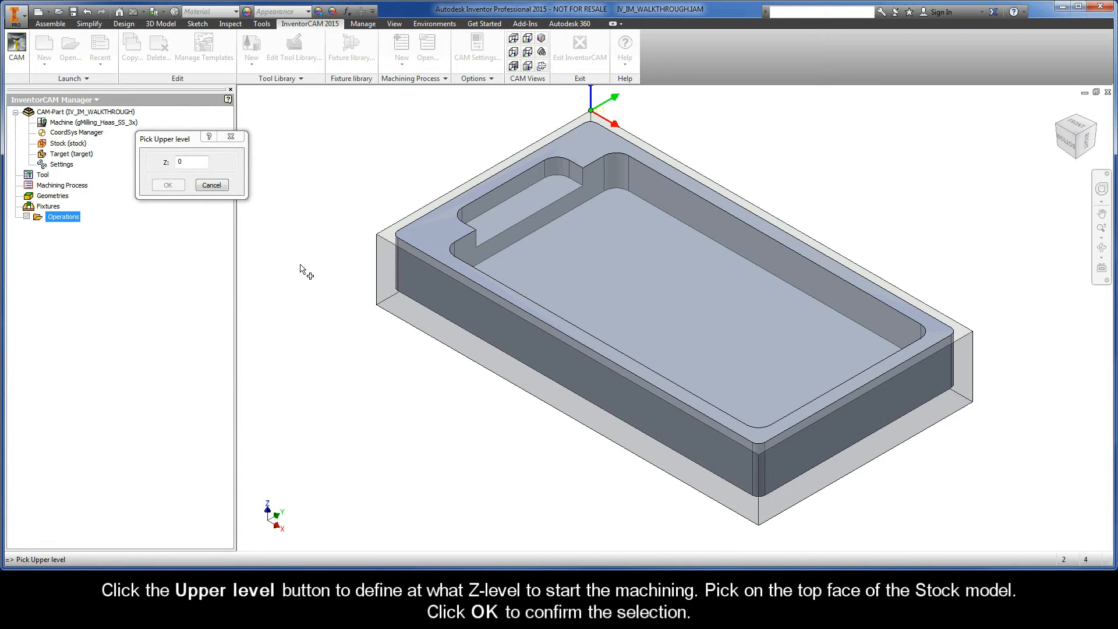
{"action": "left_click_drag", "start_coordinate": [185, 142], "coordinate": [267, 182]}
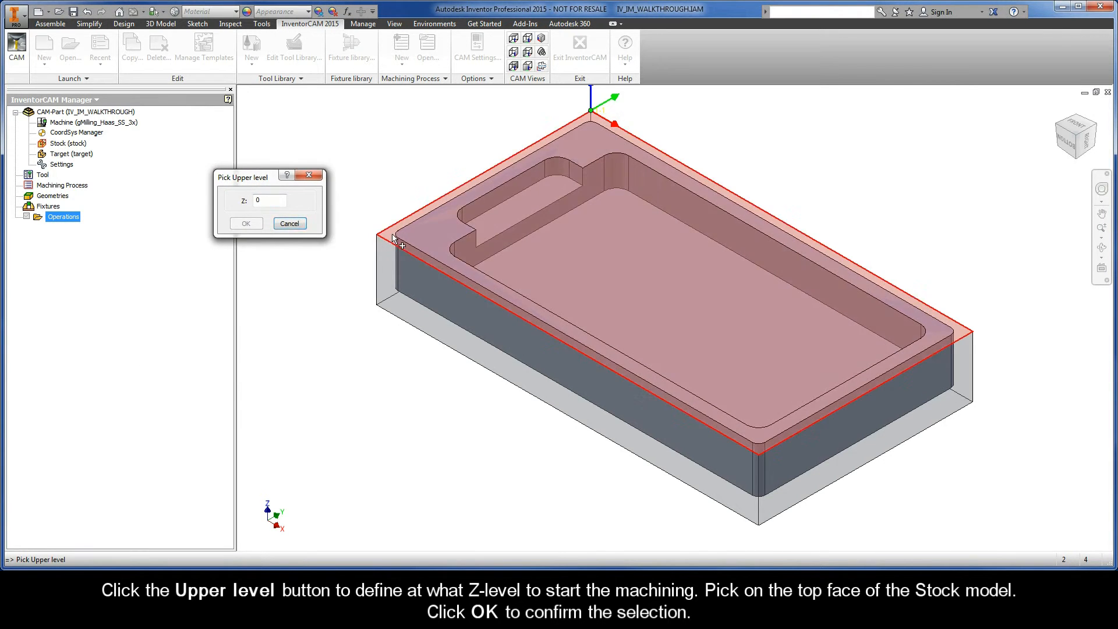
{"action": "left_click", "coordinate": [356, 239]}
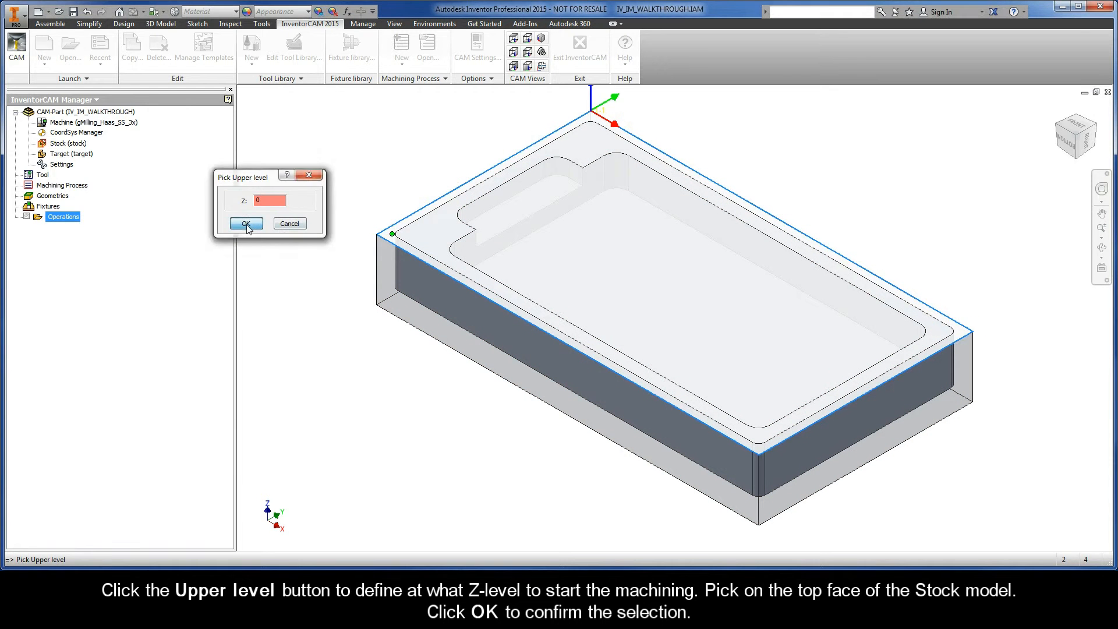
{"action": "left_click", "coordinate": [247, 223]}
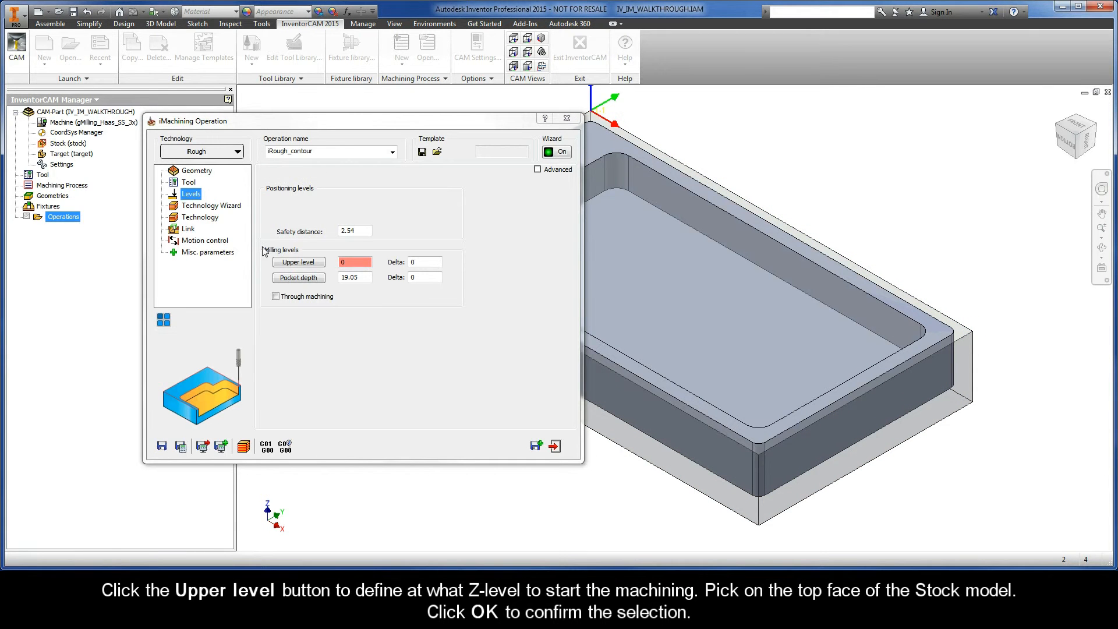
Step: Set the pocket depth to 19.05 from the part's bottom edge, with a -0.76 delta
{"action": "left_click", "coordinate": [298, 278]}
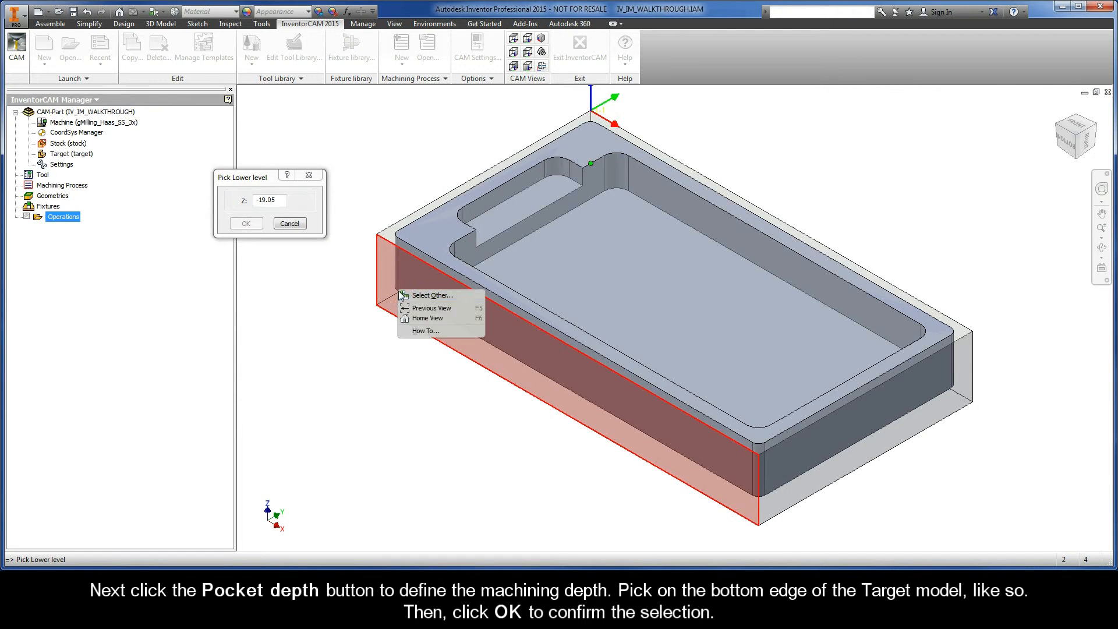
{"action": "left_click", "coordinate": [399, 294]}
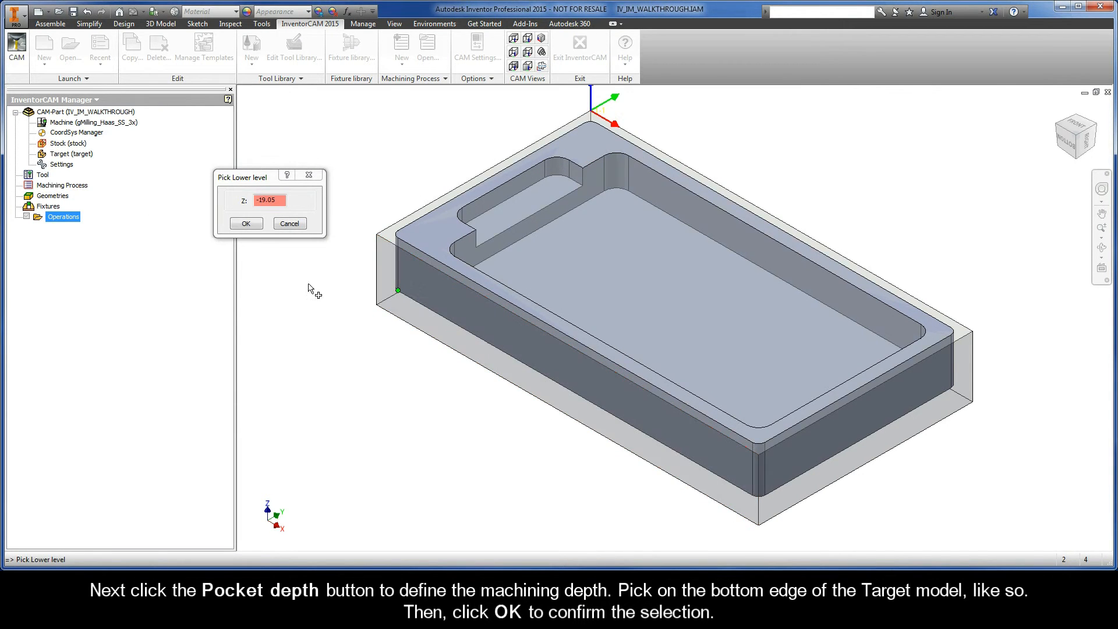
{"action": "left_click", "coordinate": [246, 224]}
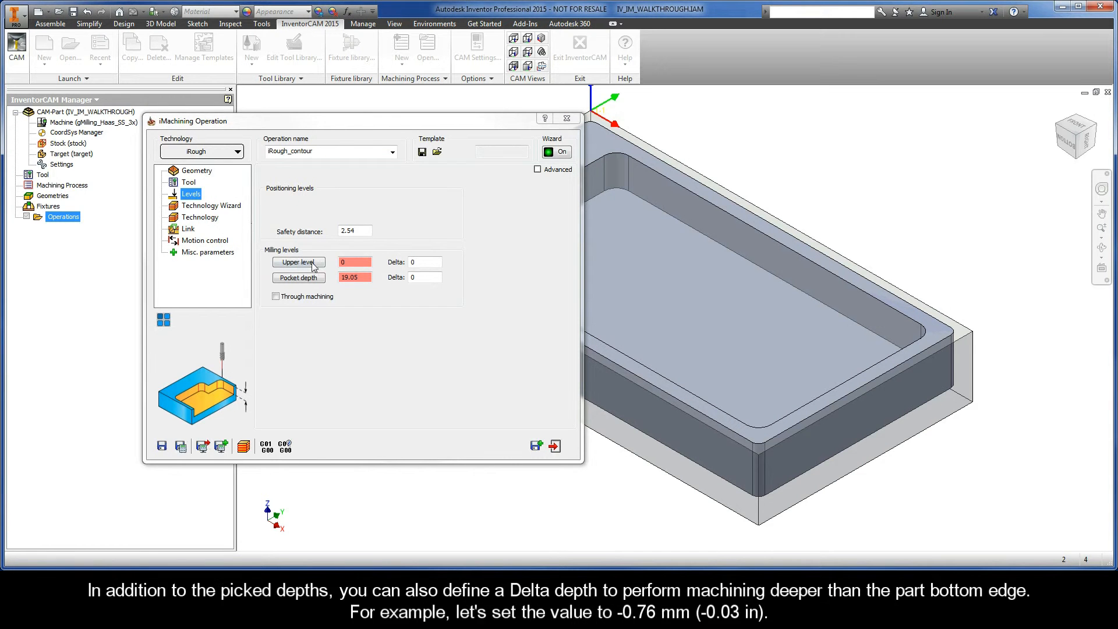
{"action": "left_click_drag", "start_coordinate": [351, 262], "coordinate": [334, 262]}
{"action": "left_click", "coordinate": [366, 279]}
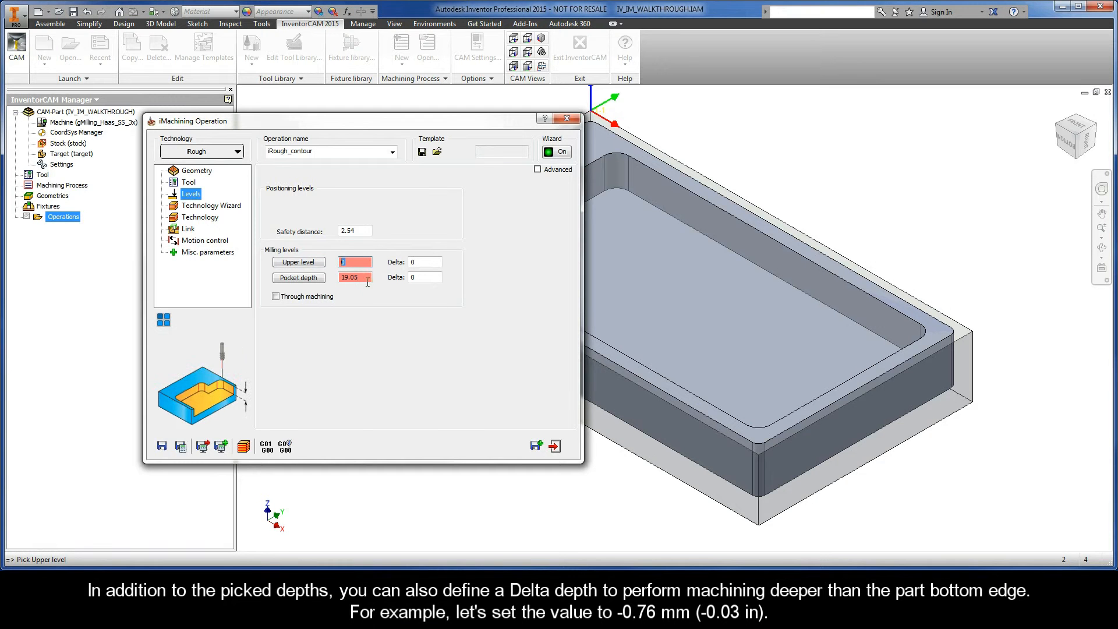
{"action": "left_click", "coordinate": [422, 280]}
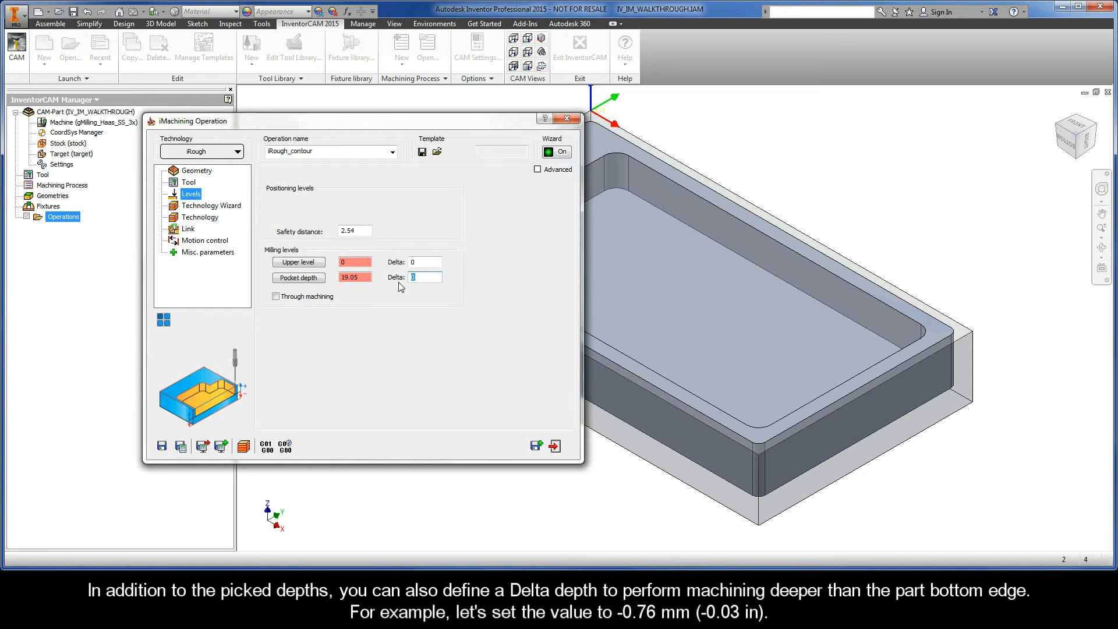
{"action": "type", "text": "-"}
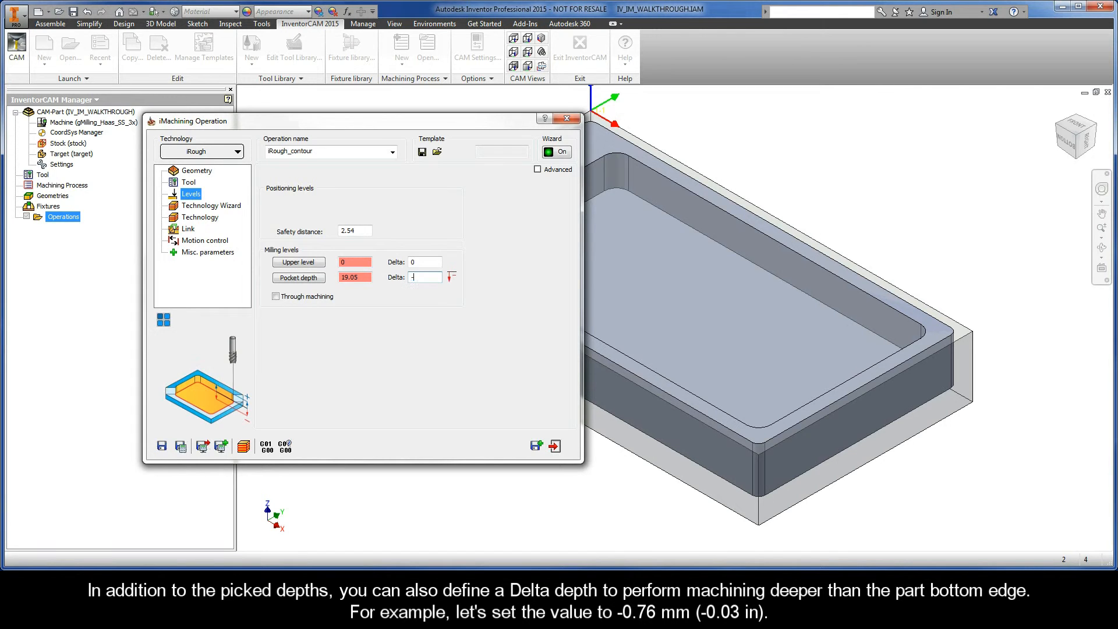
{"action": "type", "text": "0.76"}
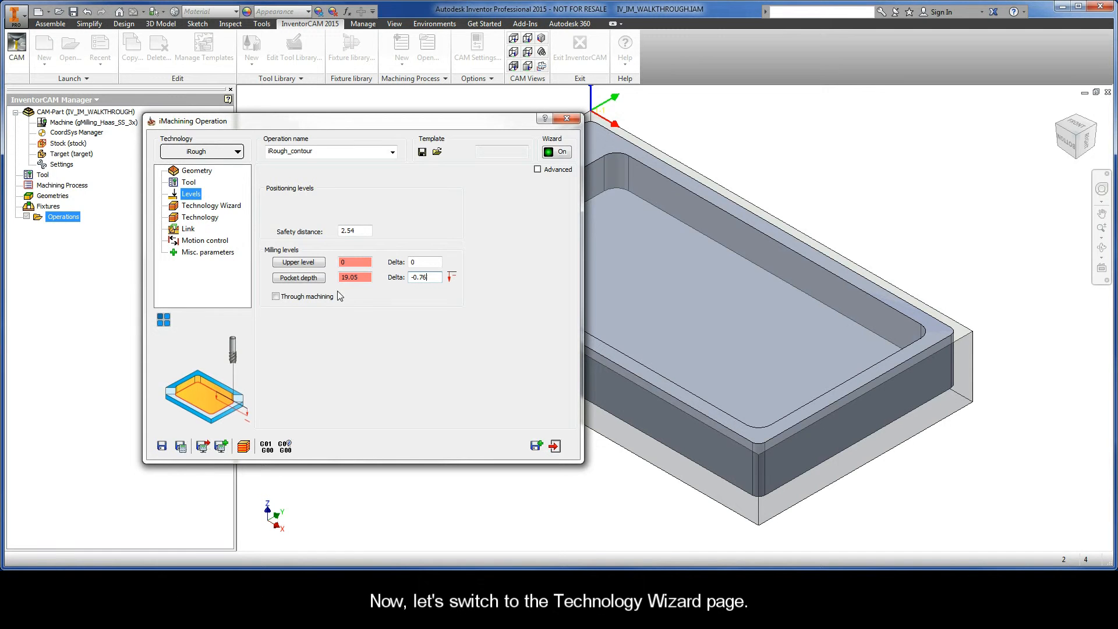
Step: Show the Technology Wizard's default cutting conditions with View 2 output cutting data
{"action": "left_click", "coordinate": [204, 207]}
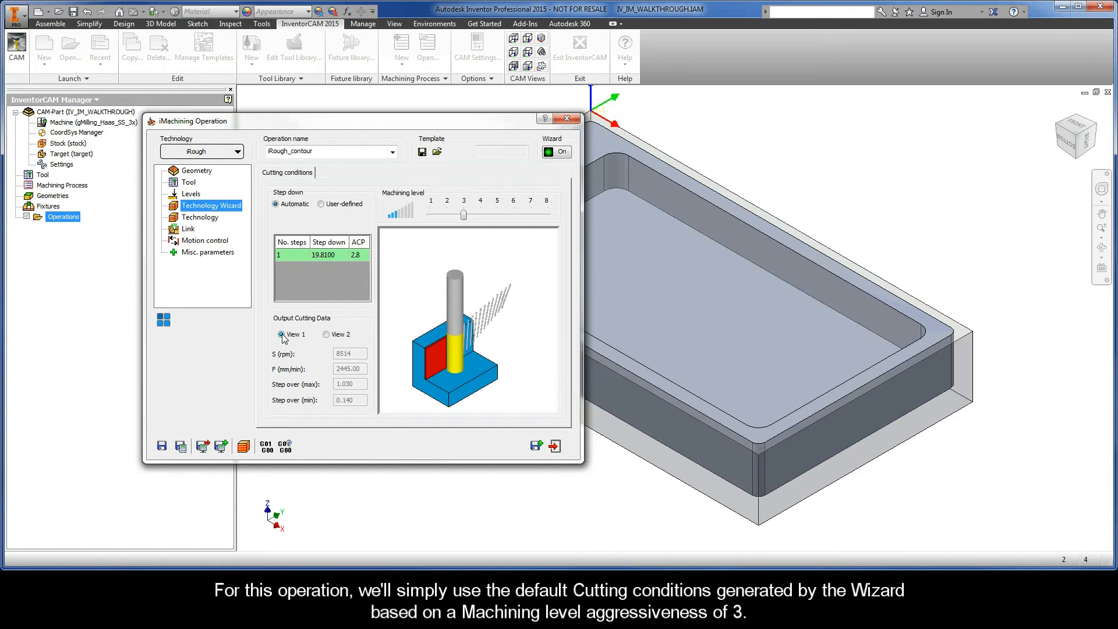
{"action": "left_click", "coordinate": [326, 334]}
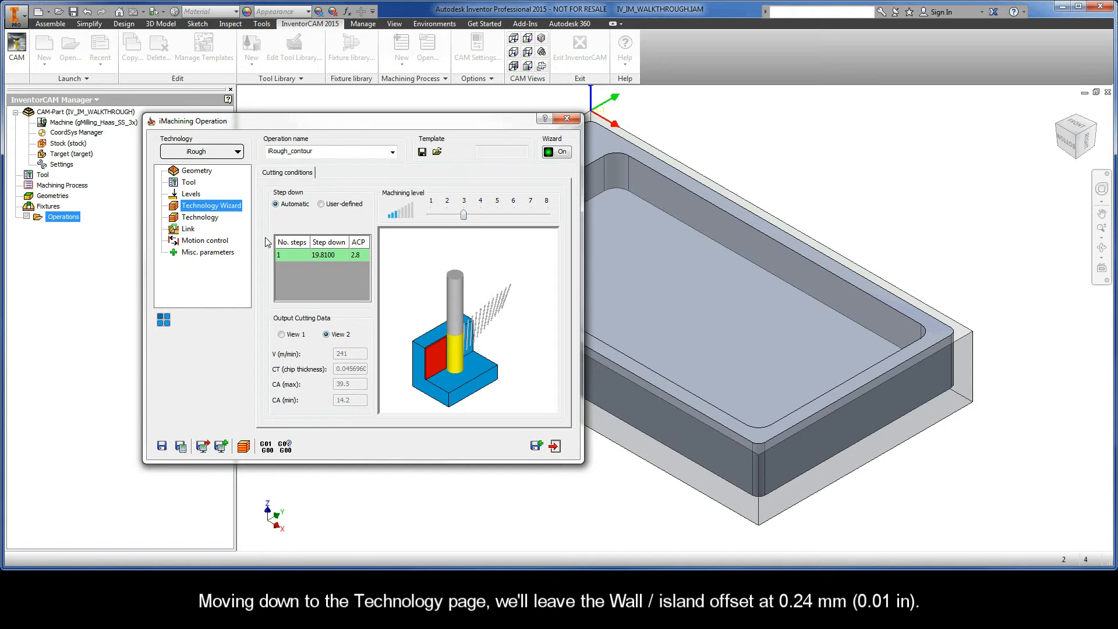
Step: Rename the operation to iRough_OutsideContour, leaving the 0.24 wall/island offset unchanged
{"action": "left_click", "coordinate": [200, 218]}
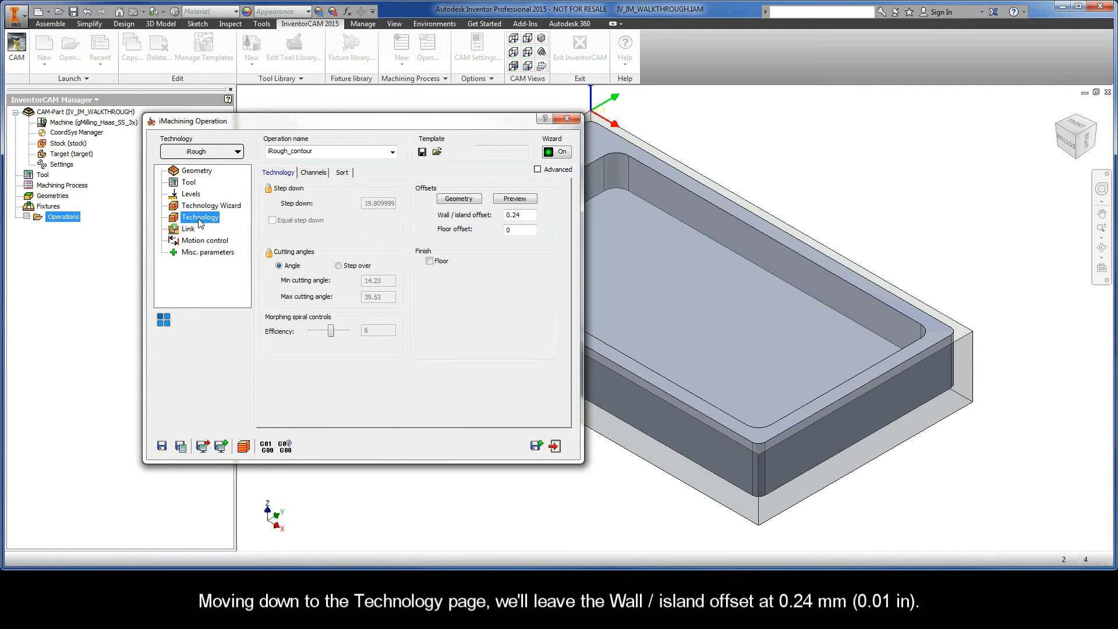
{"action": "double_click", "coordinate": [508, 216]}
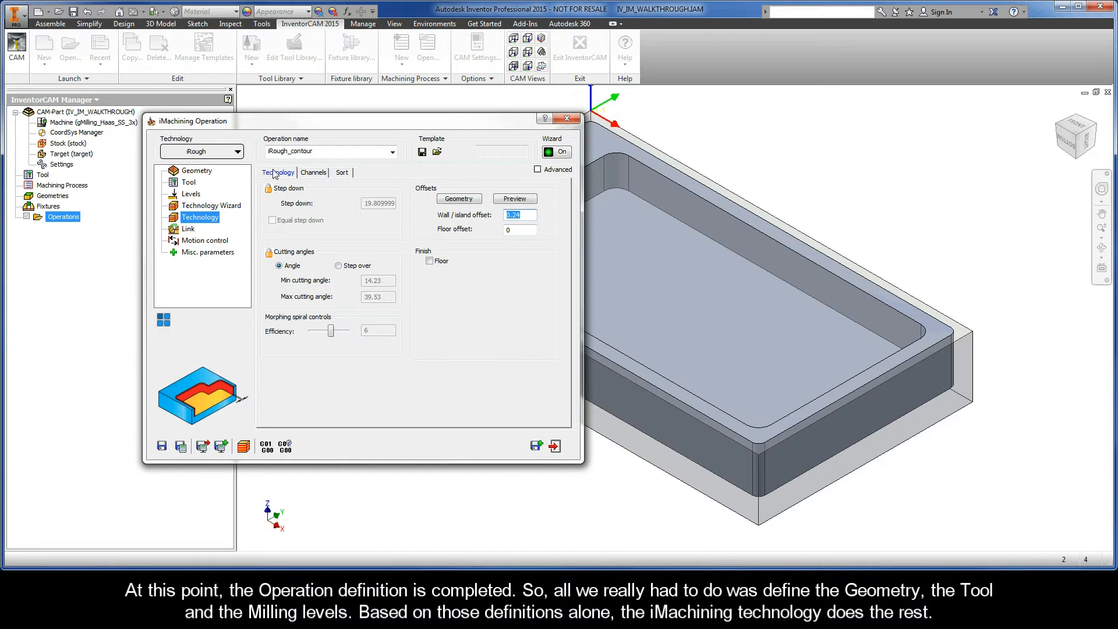
{"action": "double_click", "coordinate": [292, 152]}
{"action": "left_click", "coordinate": [295, 152]}
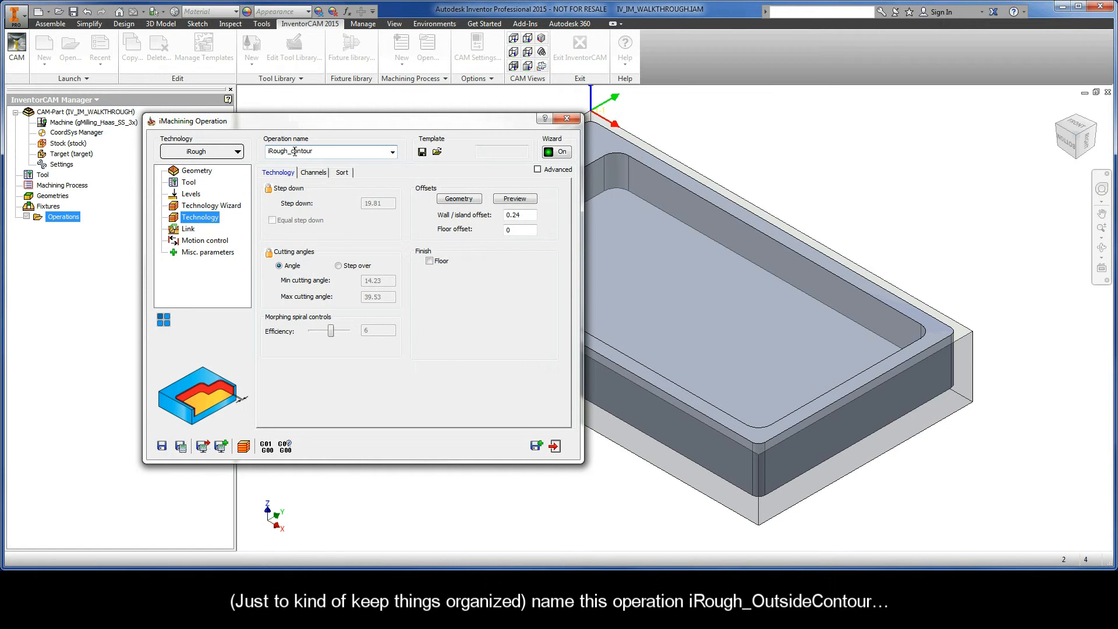
{"action": "type", "text": "OutsideC"}
Step: Save and calculate iRough_OutsideContour, then start its simulation
{"action": "left_click", "coordinate": [181, 446]}
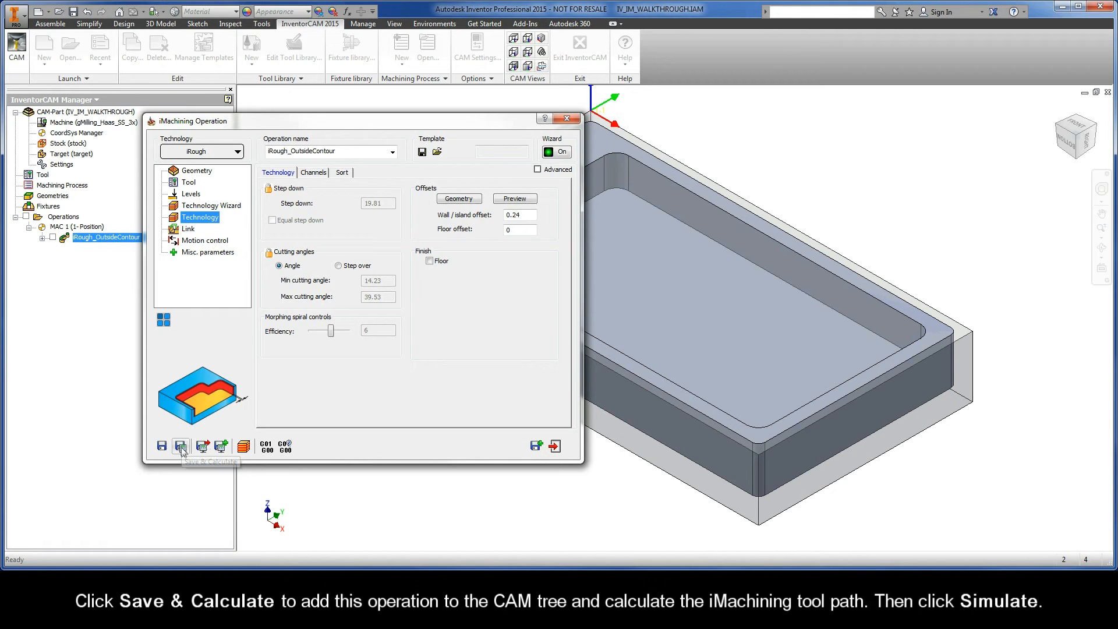
{"action": "left_click", "coordinate": [242, 447]}
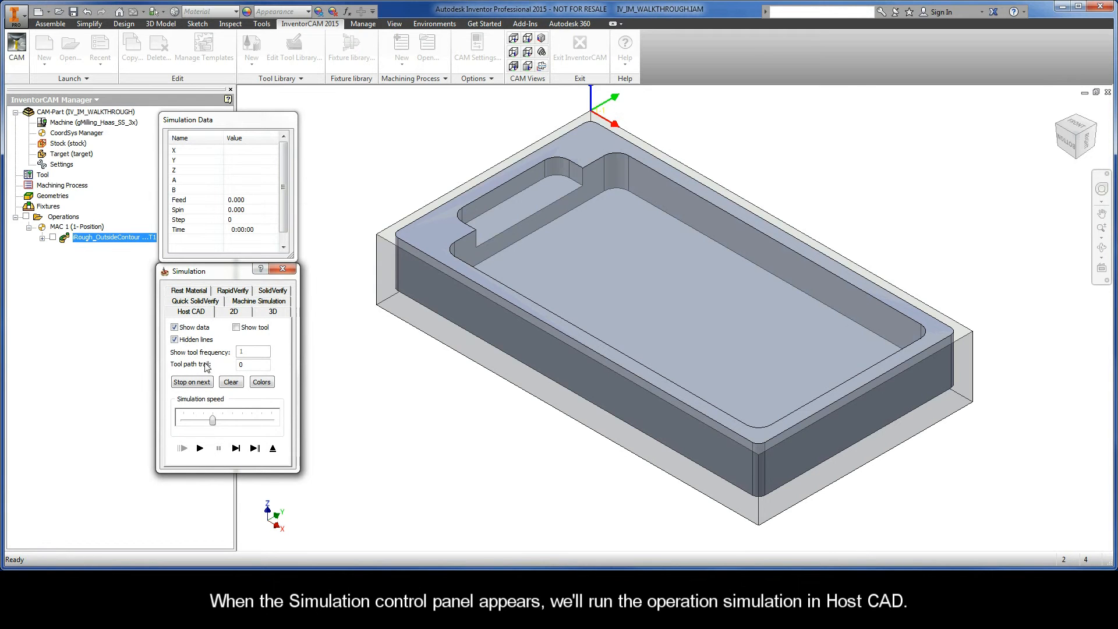
Step: Play the roughing tool path simulation around the outside contour, then exit it
{"action": "left_click", "coordinate": [200, 448]}
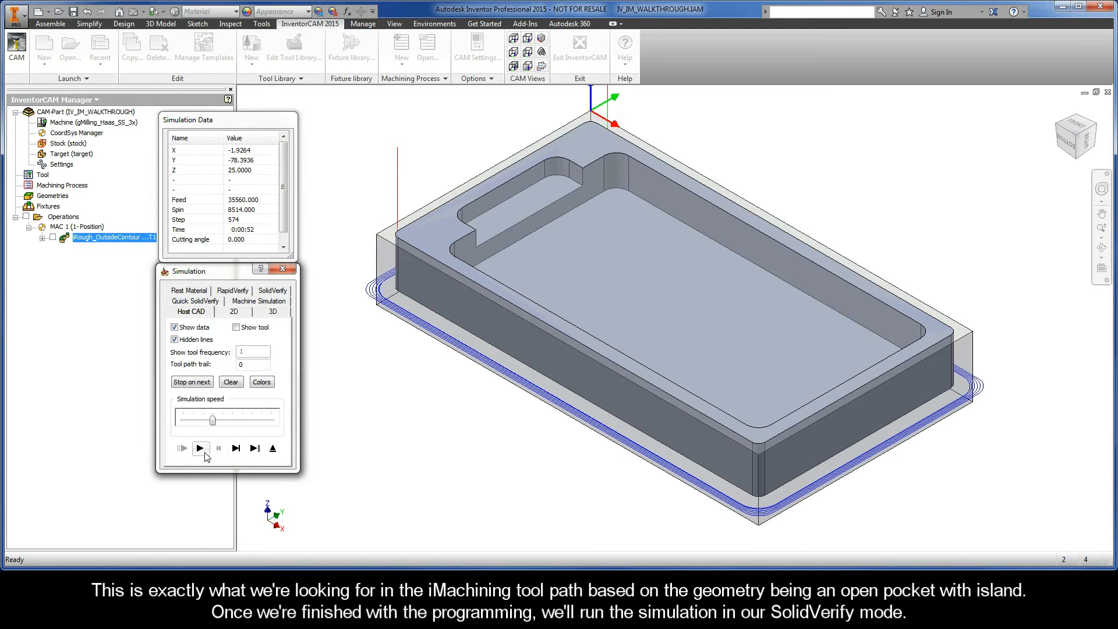
{"action": "left_click", "coordinate": [273, 452]}
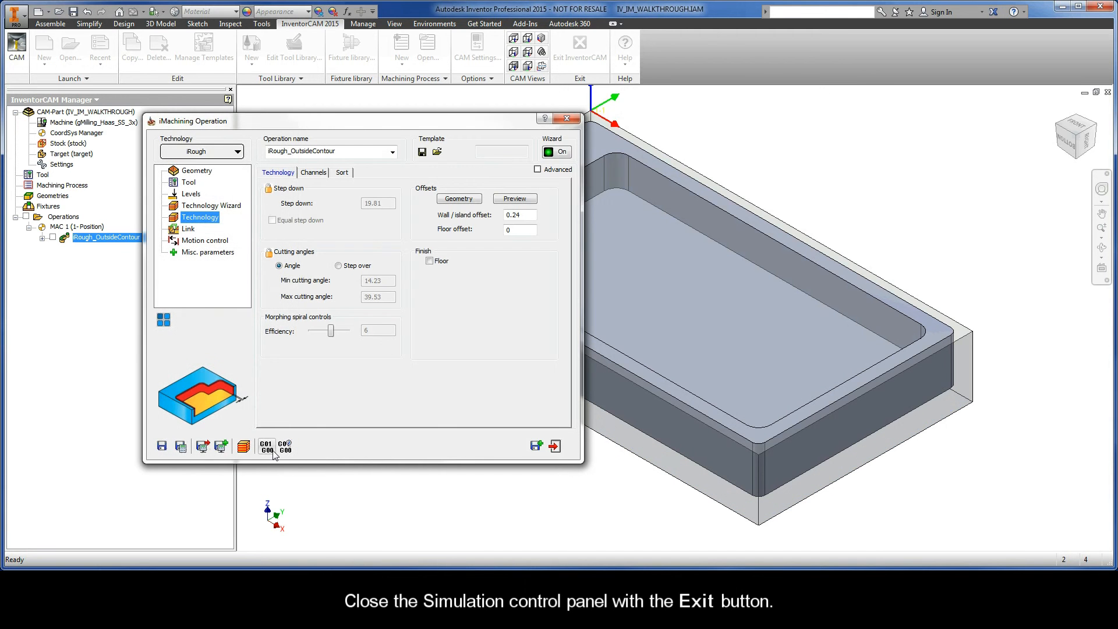
Step: Copy the roughing operation and switch the copy to iFinish technology as iFinish_contour
{"action": "left_click", "coordinate": [537, 446]}
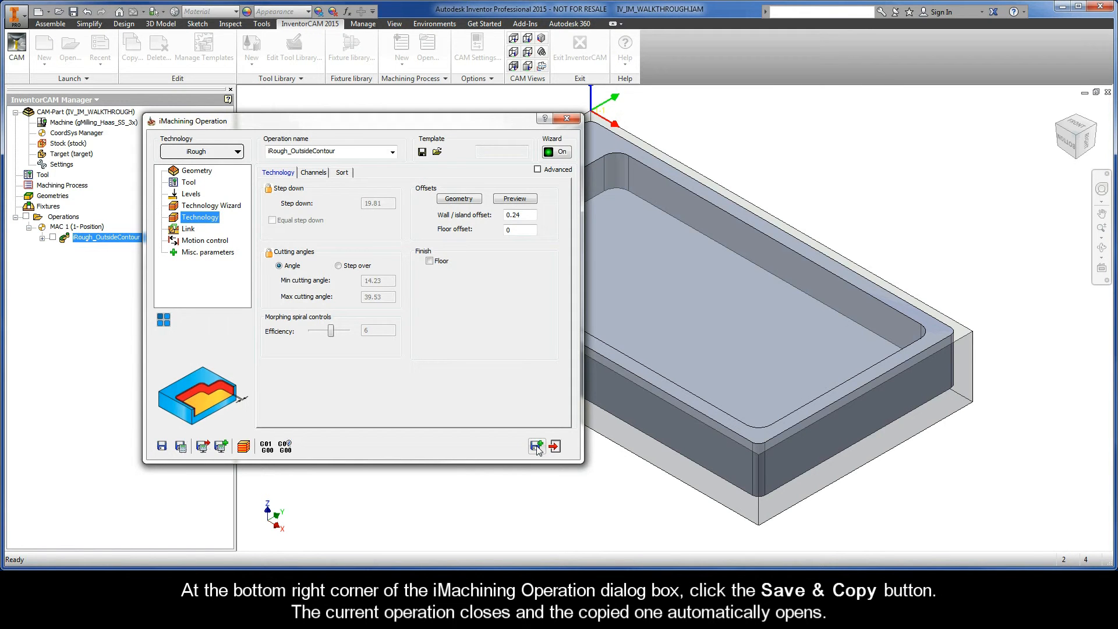
{"action": "left_click", "coordinate": [537, 447]}
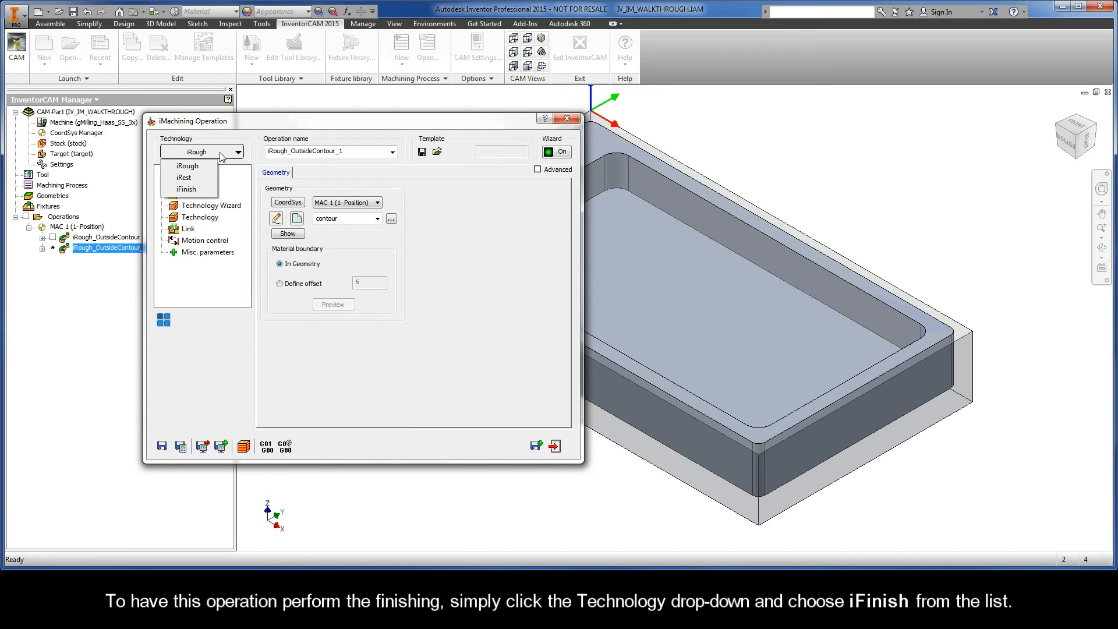
{"action": "left_click", "coordinate": [197, 189]}
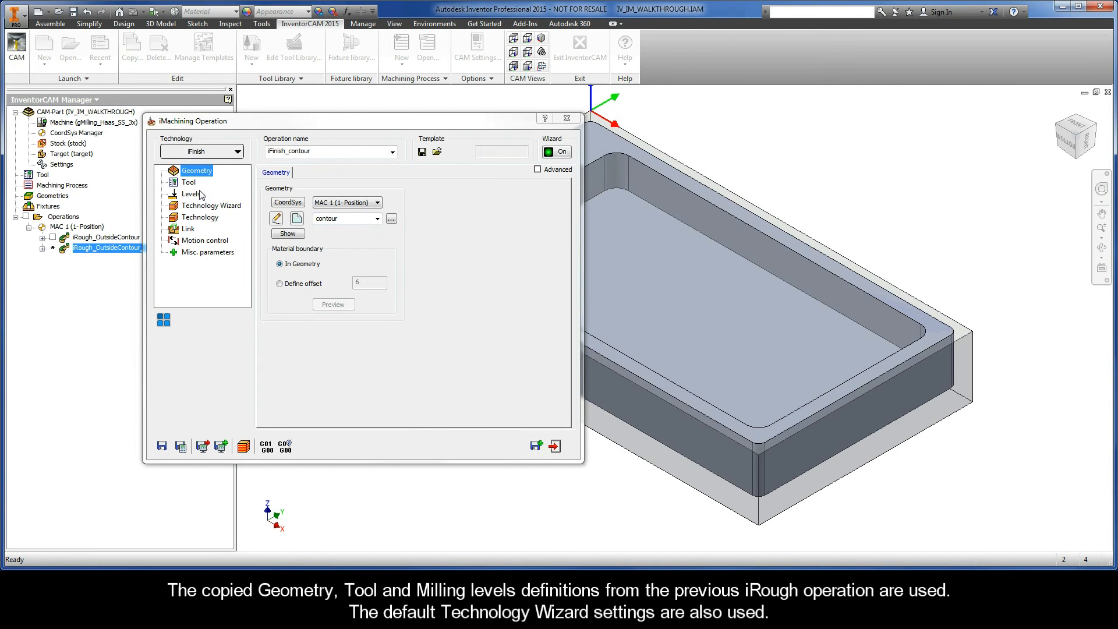
{"action": "left_click", "coordinate": [192, 183]}
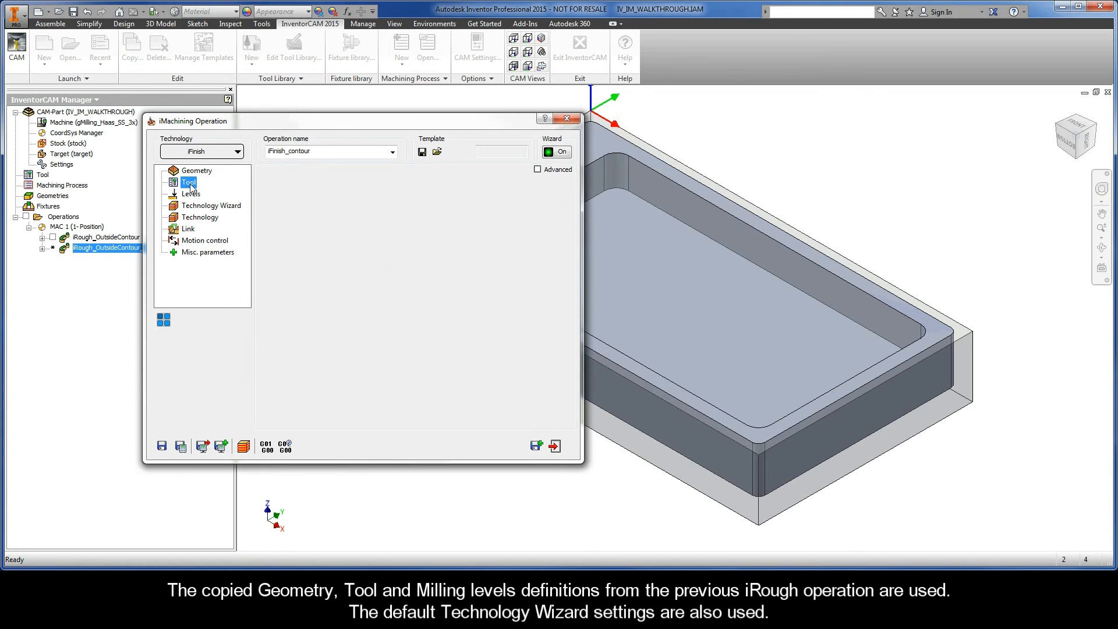
Step: Review the copied levels, cutting conditions and Technology page with wall/island offset fixed at 0
{"action": "left_click", "coordinate": [191, 196]}
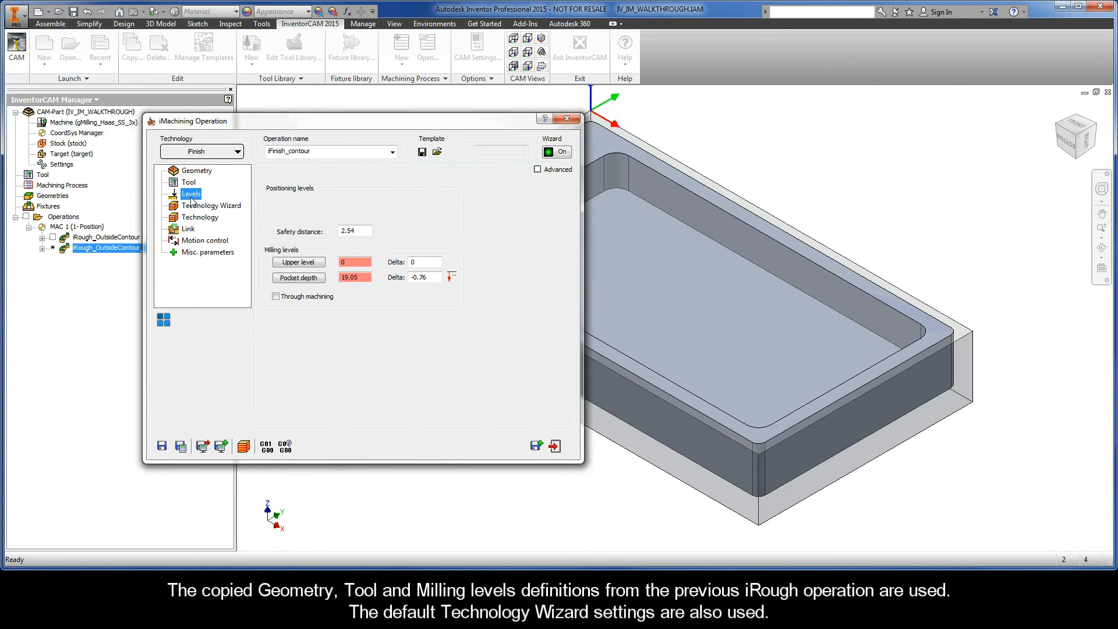
{"action": "left_click", "coordinate": [205, 209]}
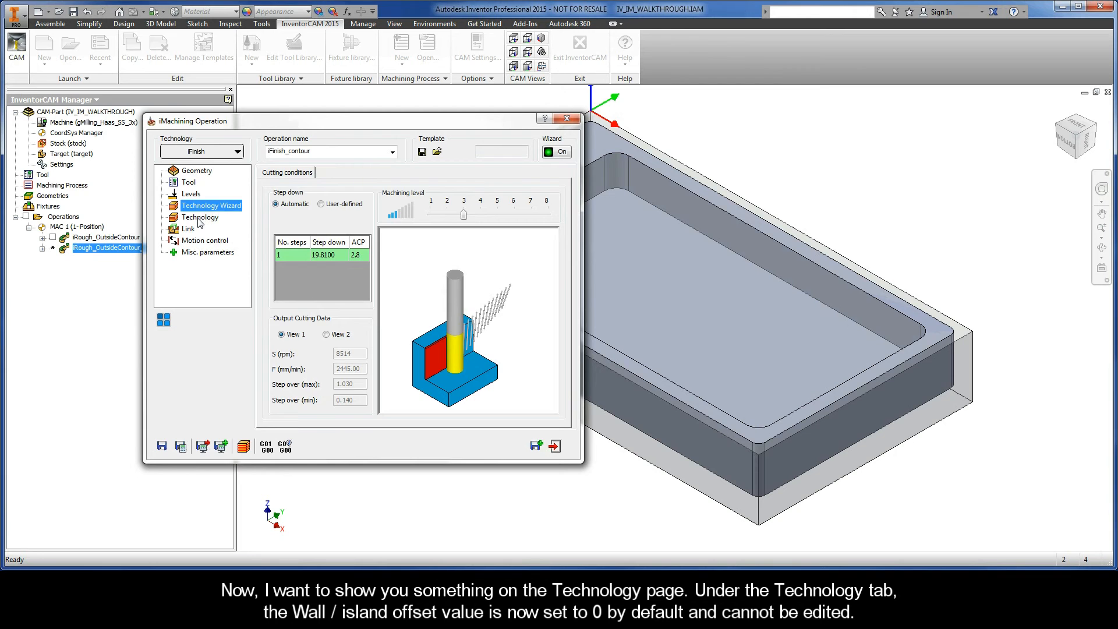
{"action": "left_click", "coordinate": [200, 218]}
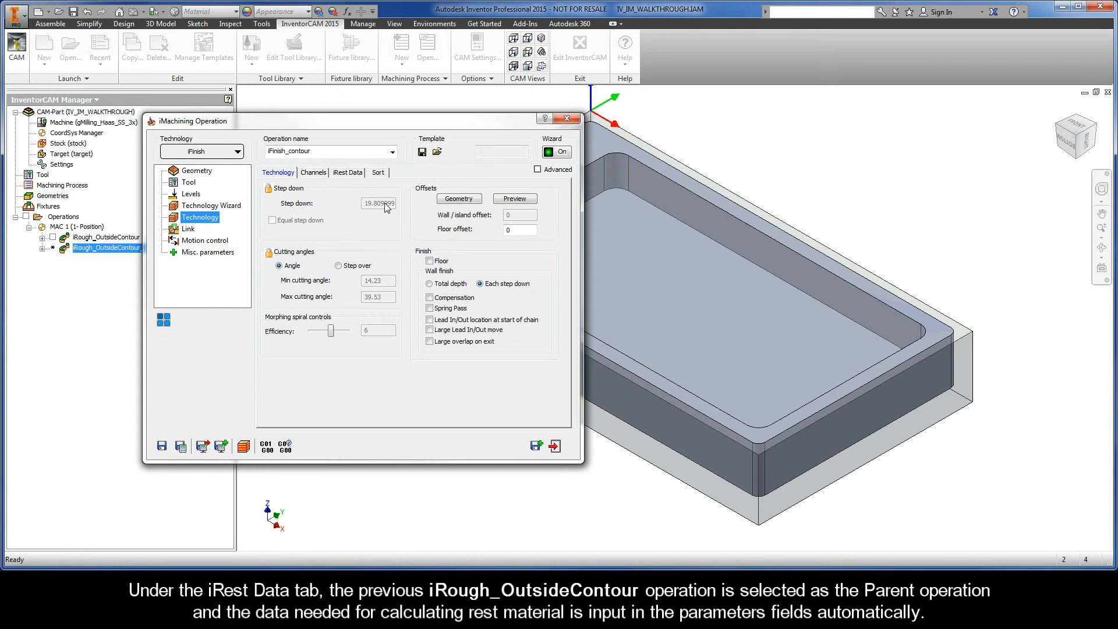
Step: Check the iRest Data, rename the operation iFinish_OutsideContour, then save, calculate and simulate it
{"action": "left_click", "coordinate": [349, 174]}
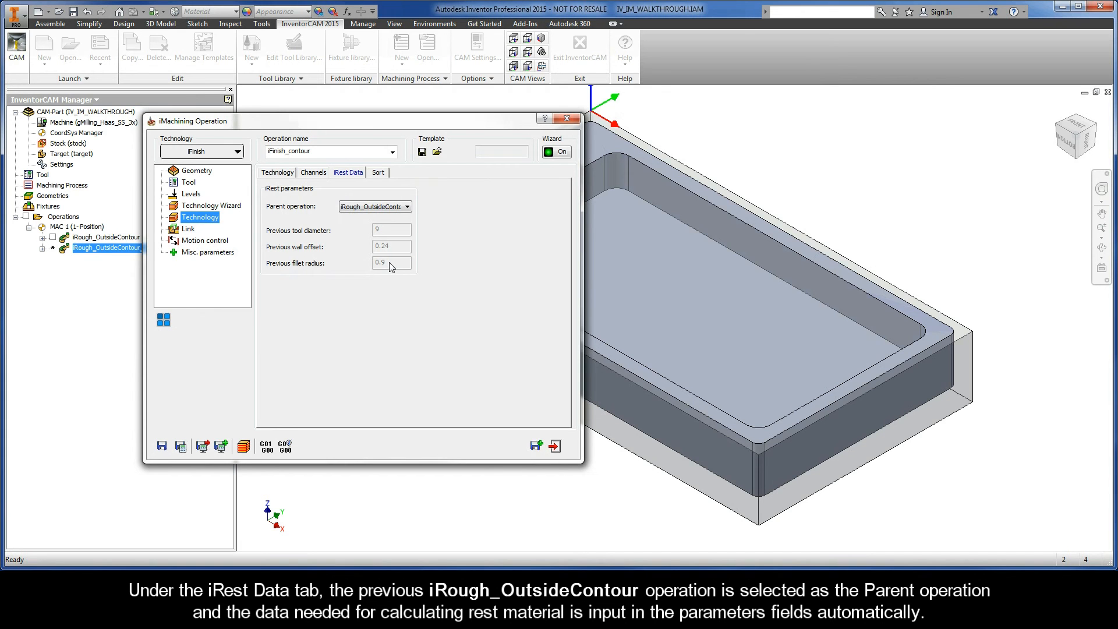
{"action": "double_click", "coordinate": [292, 153]}
{"action": "left_click", "coordinate": [292, 153]}
{"action": "key", "text": "BackSpace"}
{"action": "type", "text": "OutsideC"}
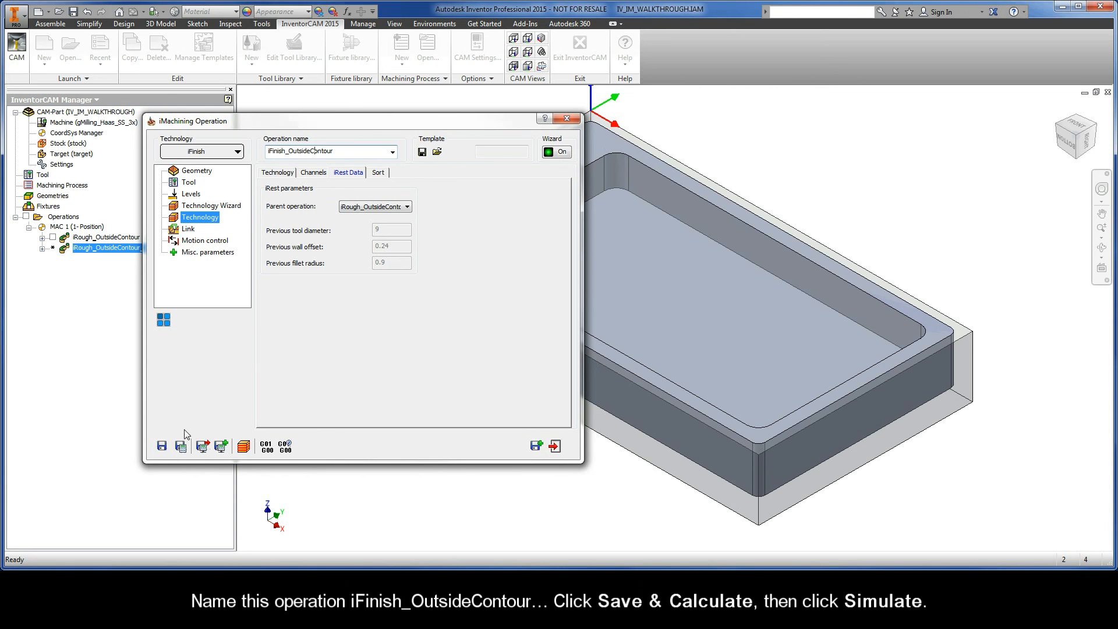
{"action": "left_click", "coordinate": [181, 446]}
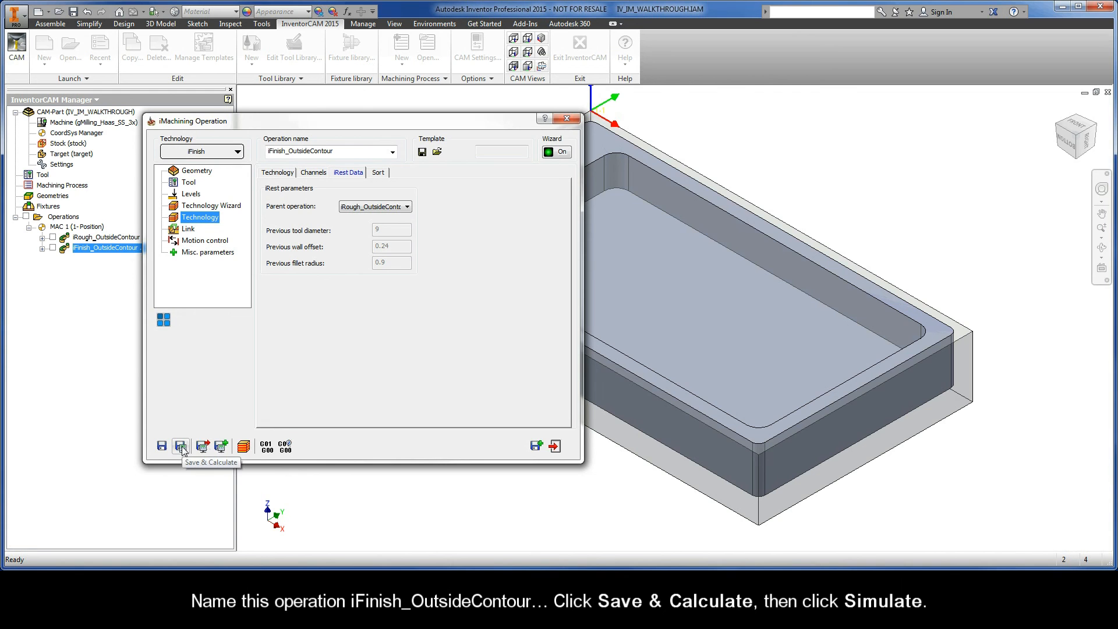
{"action": "left_click", "coordinate": [244, 446]}
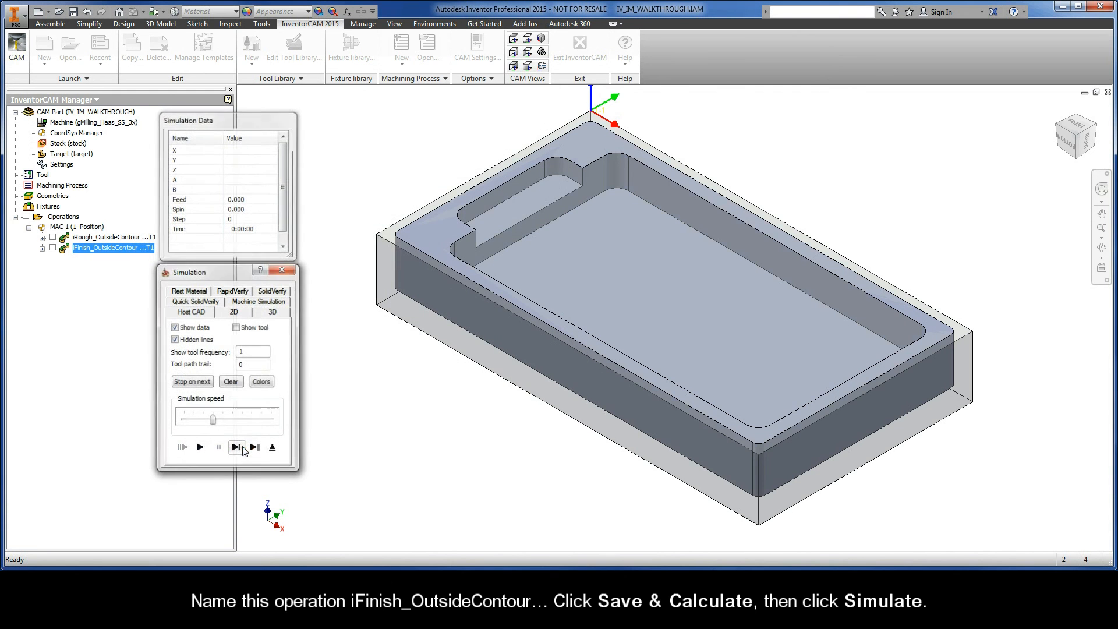
Step: Play the single-pass finishing simulation at slower speed, then exit simulation and the iMachining dialog
{"action": "left_click_drag", "start_coordinate": [213, 422], "coordinate": [194, 424]}
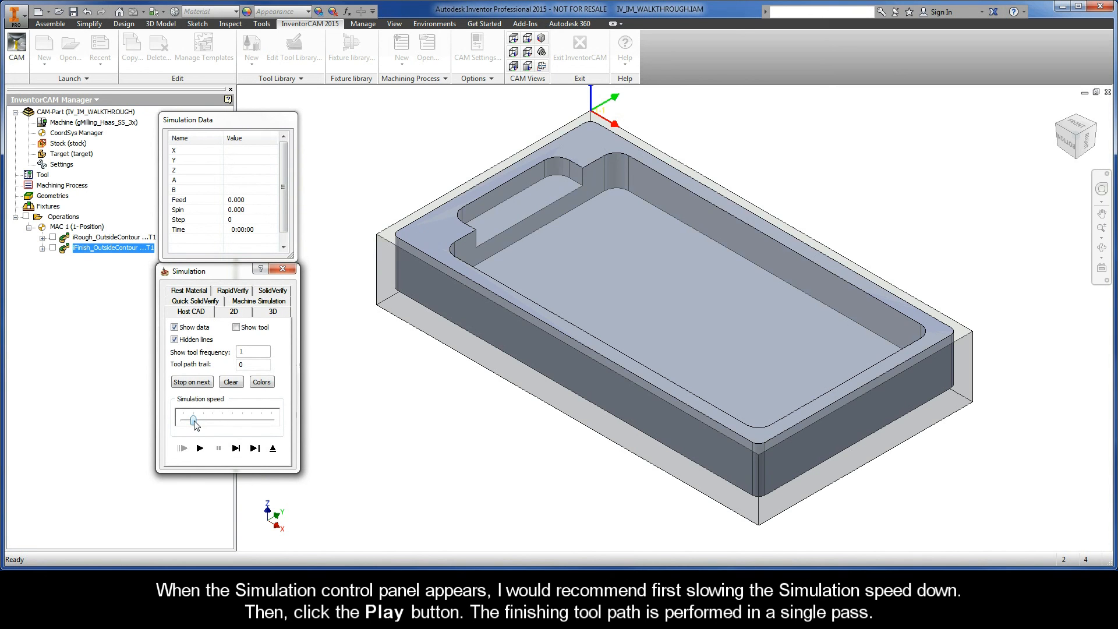
{"action": "left_click", "coordinate": [199, 448]}
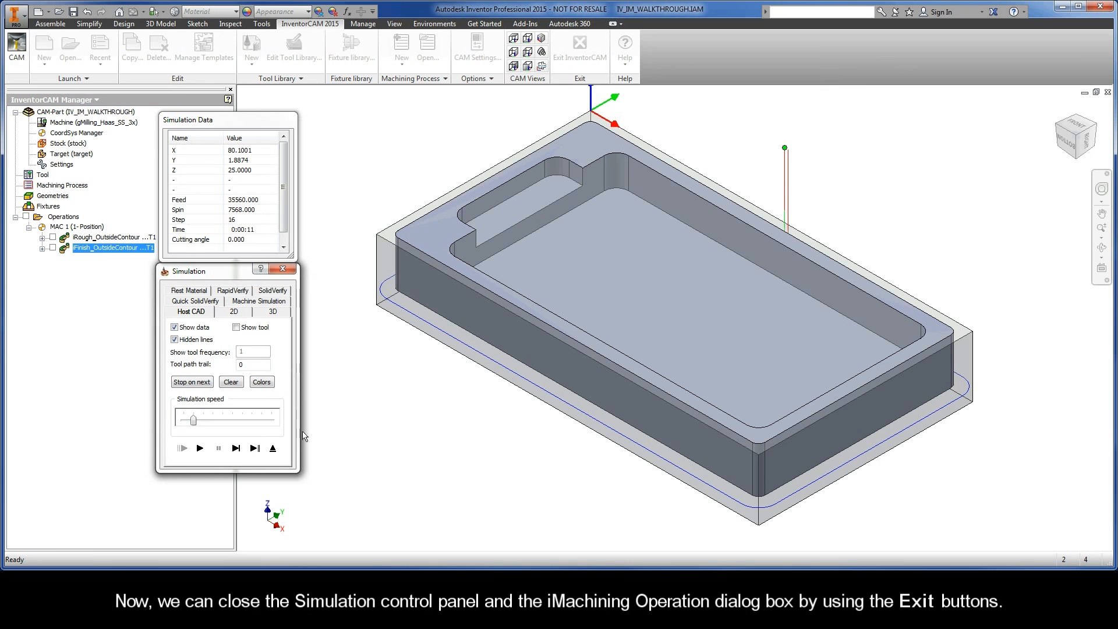
{"action": "left_click", "coordinate": [273, 448]}
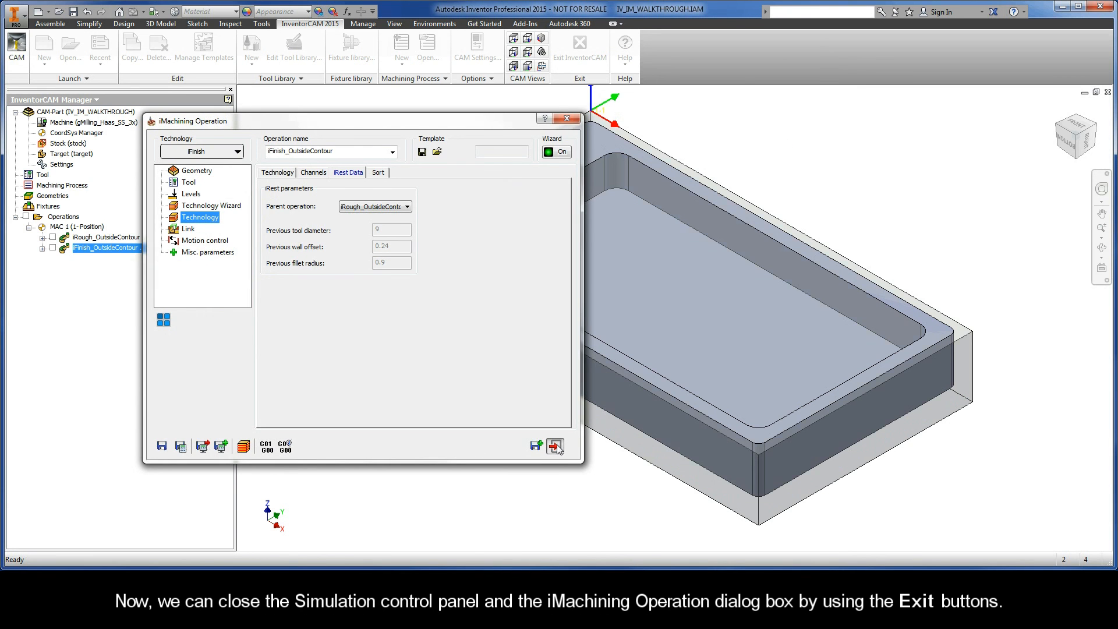
{"action": "left_click", "coordinate": [556, 446]}
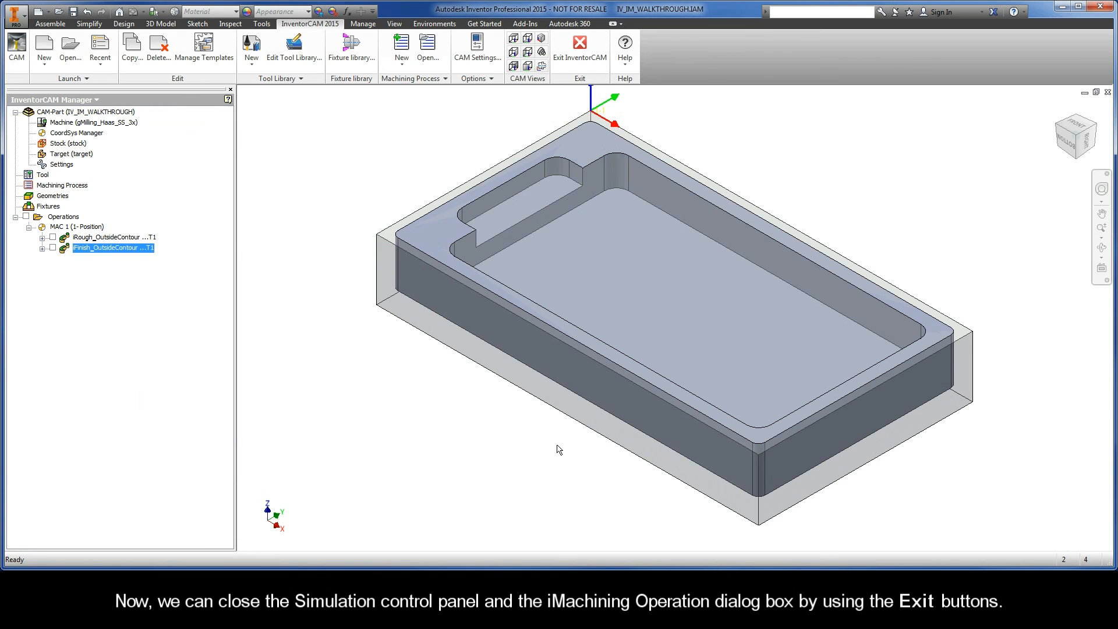